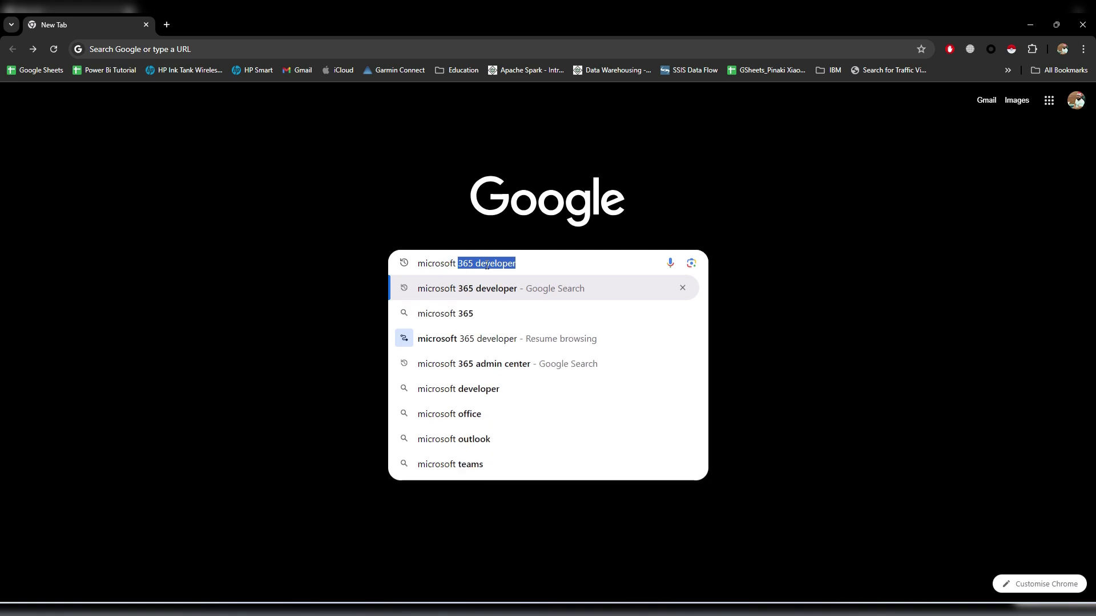
Step: Search for Microsoft 365 developer, open the Developer Program page and choose Join now
key(Return)
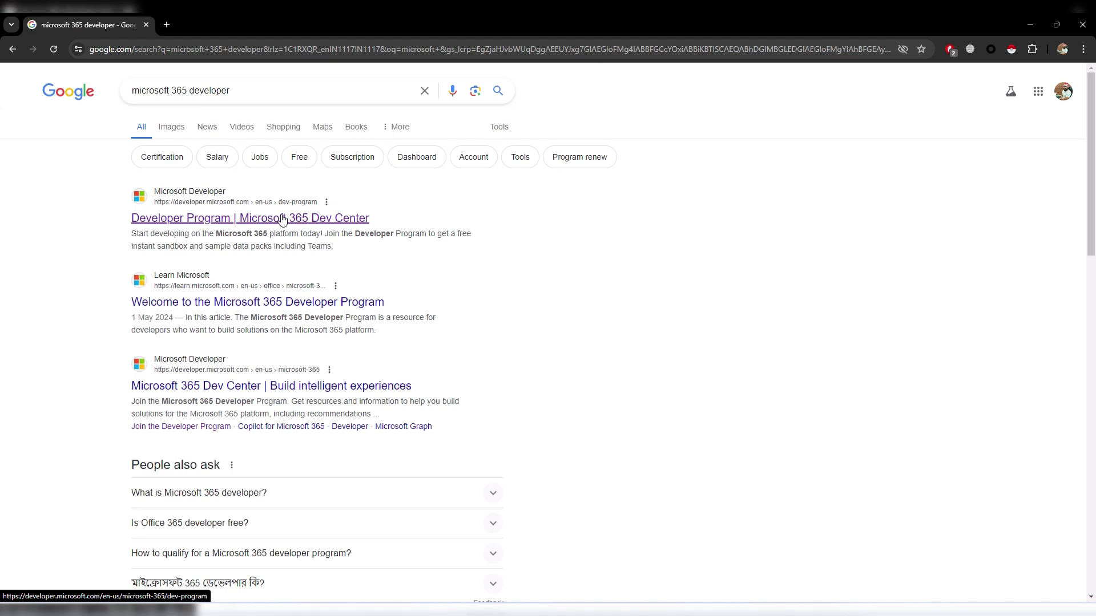
click(308, 220)
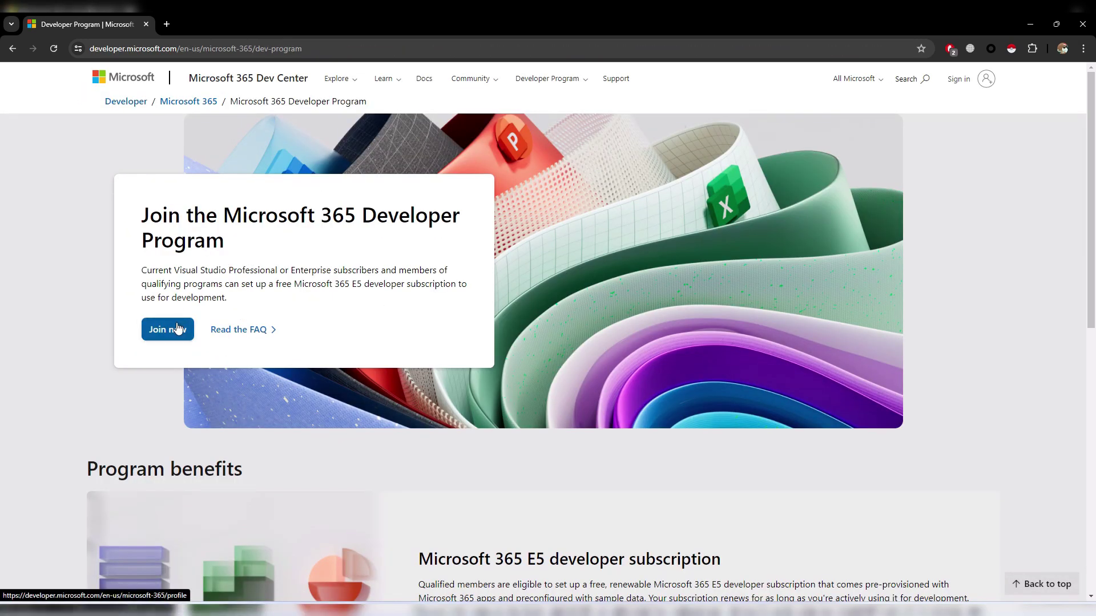
drag(95, 304, 205, 365)
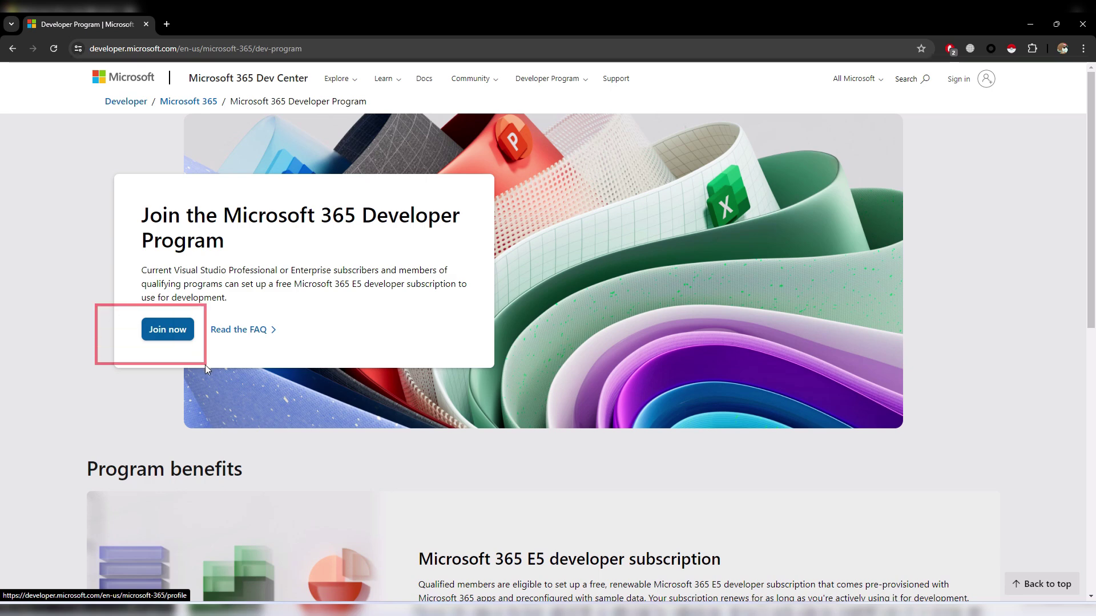
click(176, 332)
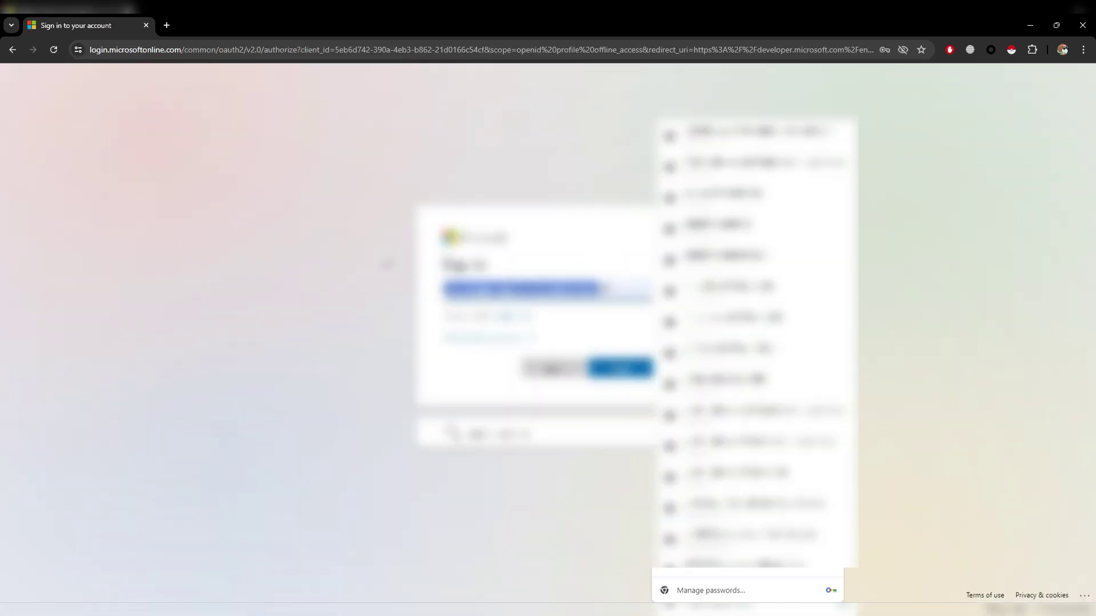
Step: Replace the pre-filled sign-in address with the account's email address and submit it
click(621, 285)
triple_click(621, 286)
key(BackSpace)
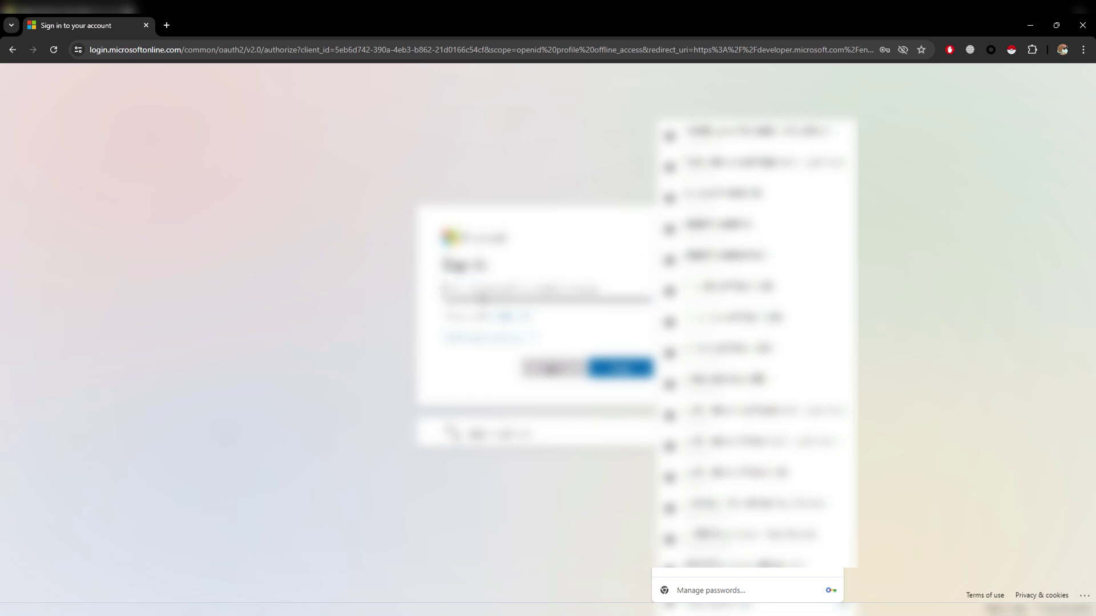
click(440, 276)
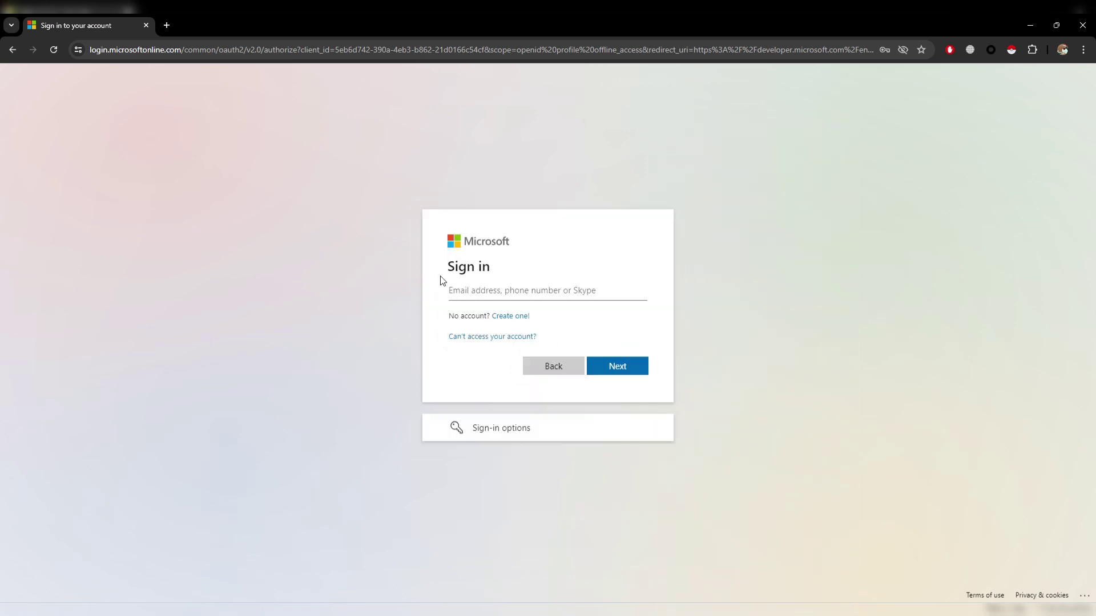
mouse_move(433, 272)
mouse_down()
mouse_move(577, 311)
mouse_move(646, 307)
mouse_up()
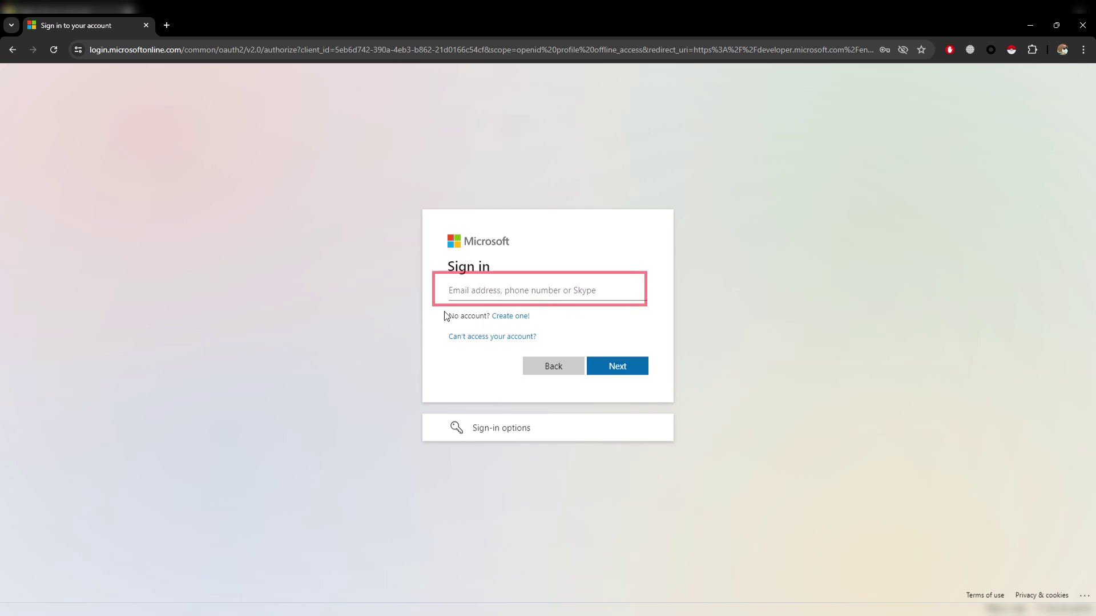
drag(439, 307, 546, 336)
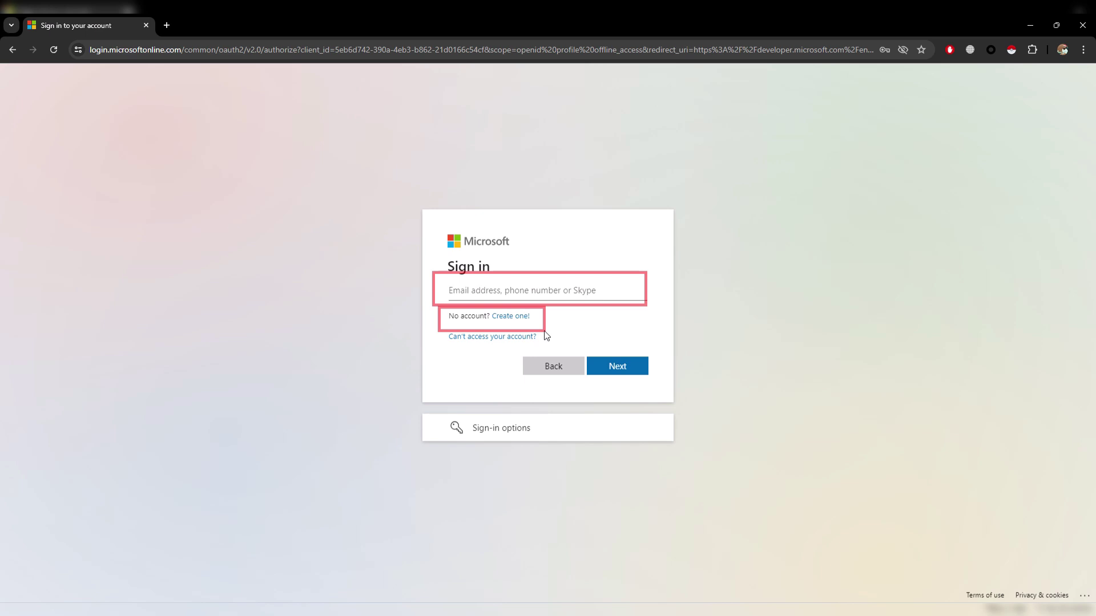
key(Escape)
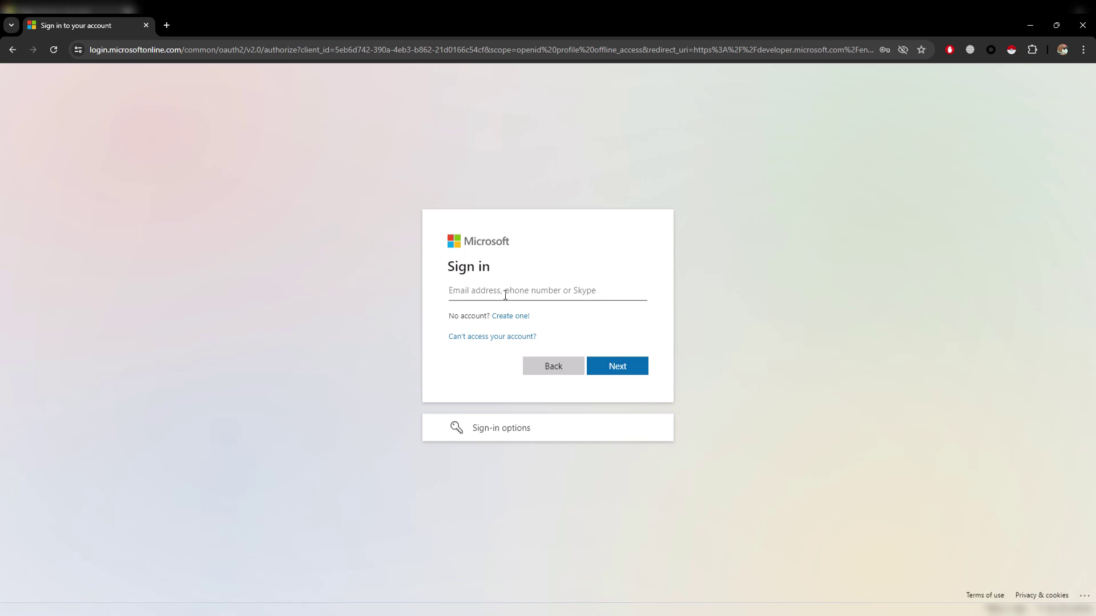
click(497, 286)
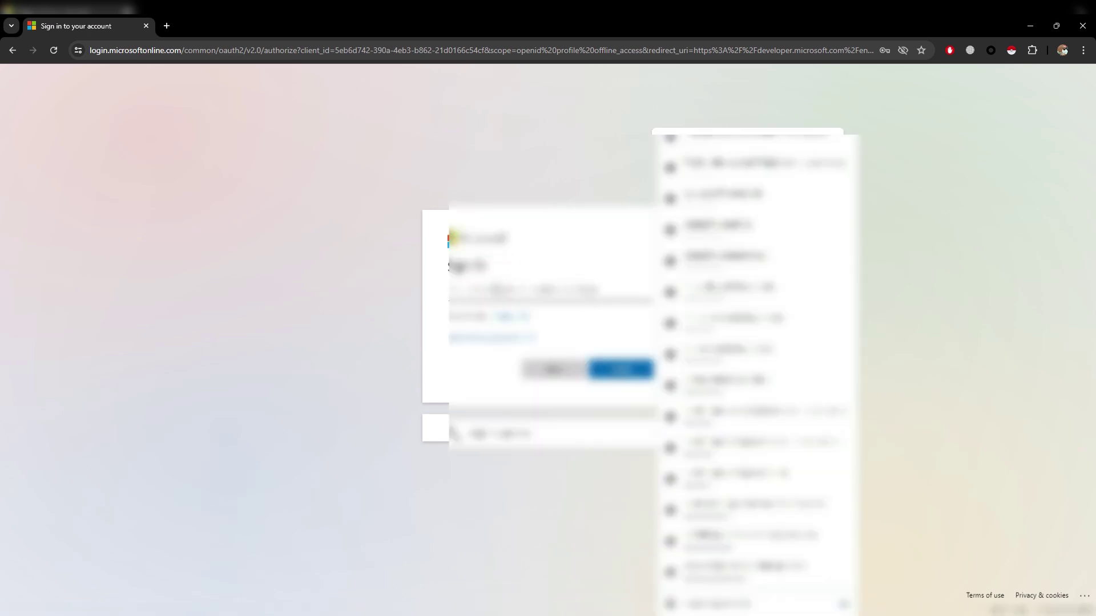
text(abc)
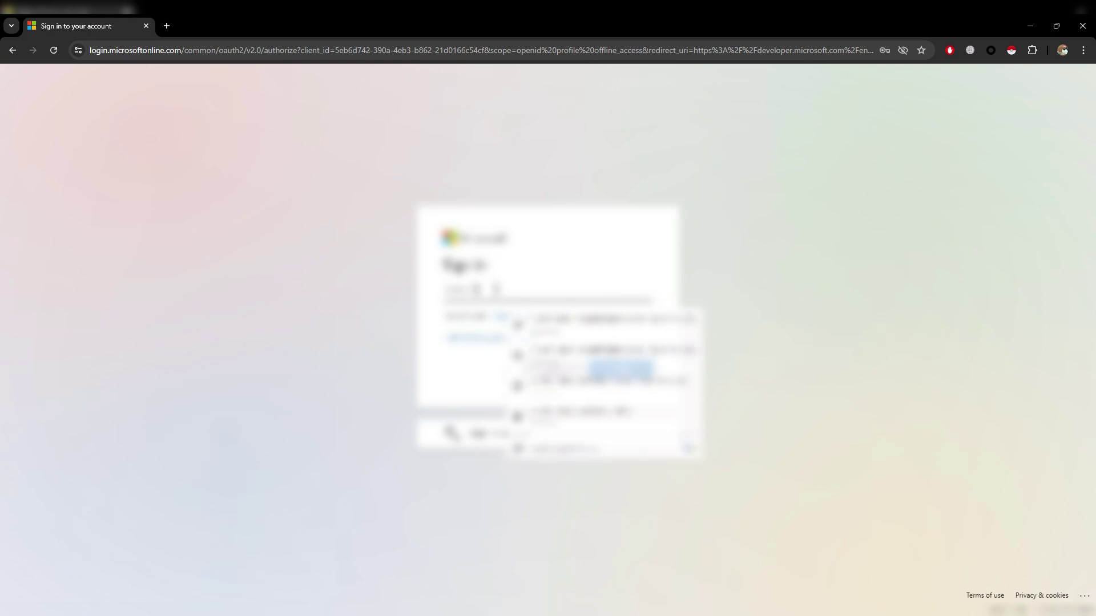
click(599, 365)
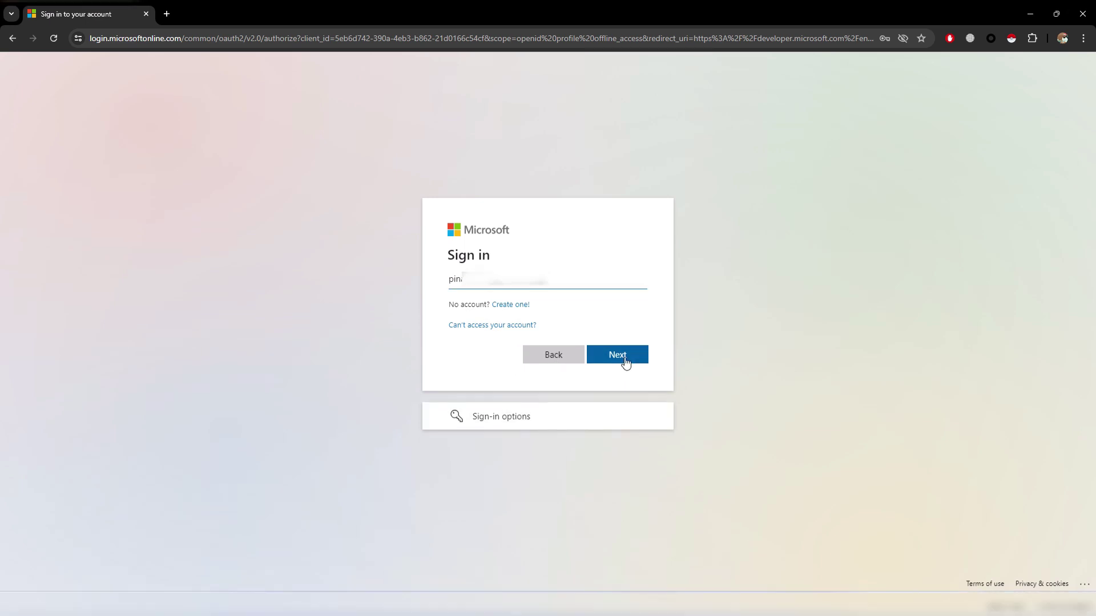
click(625, 369)
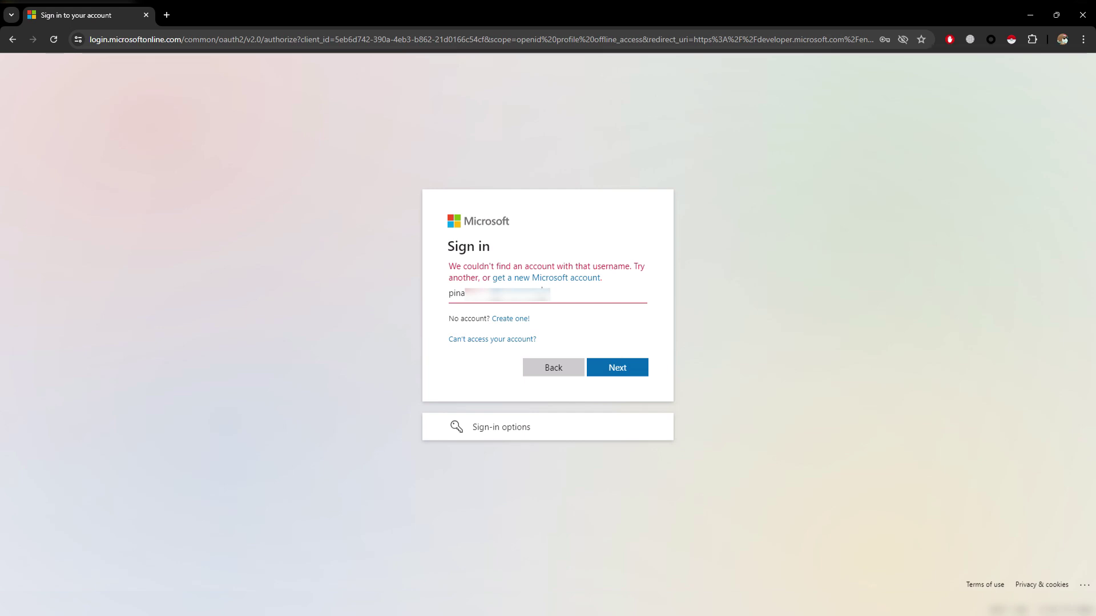
Step: Choose Create one!, switch to another account, re-enter the email address and start account creation
click(513, 320)
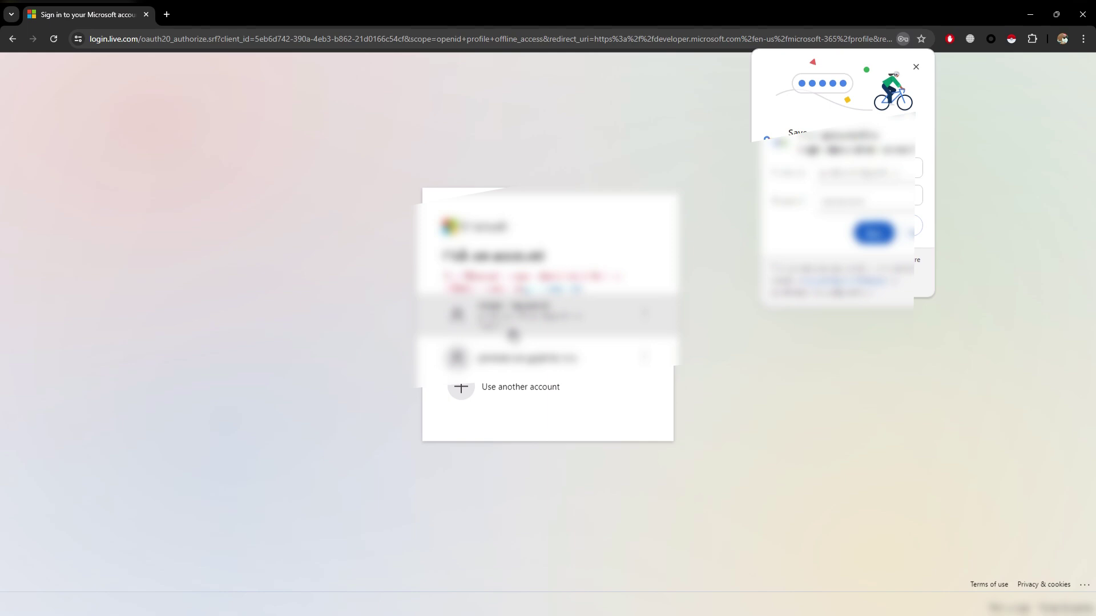
click(916, 67)
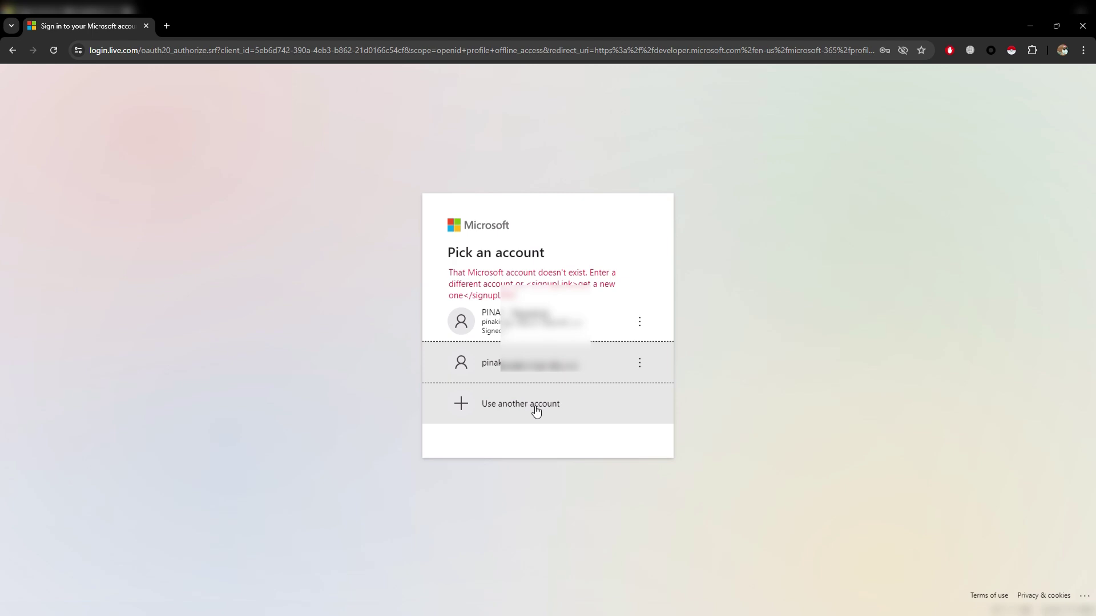
click(534, 408)
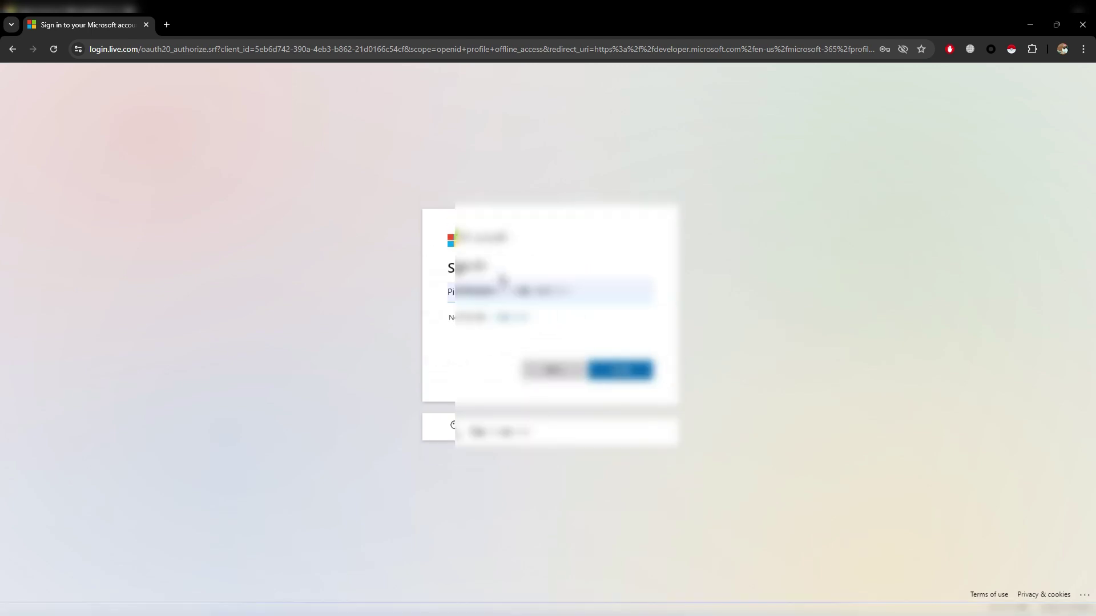
double_click(568, 291)
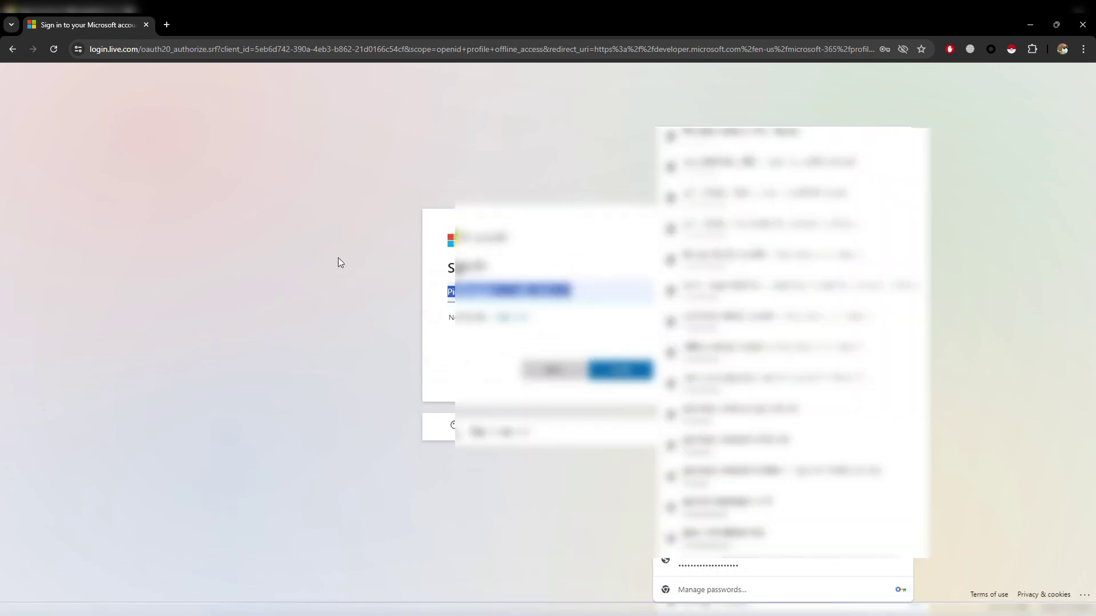
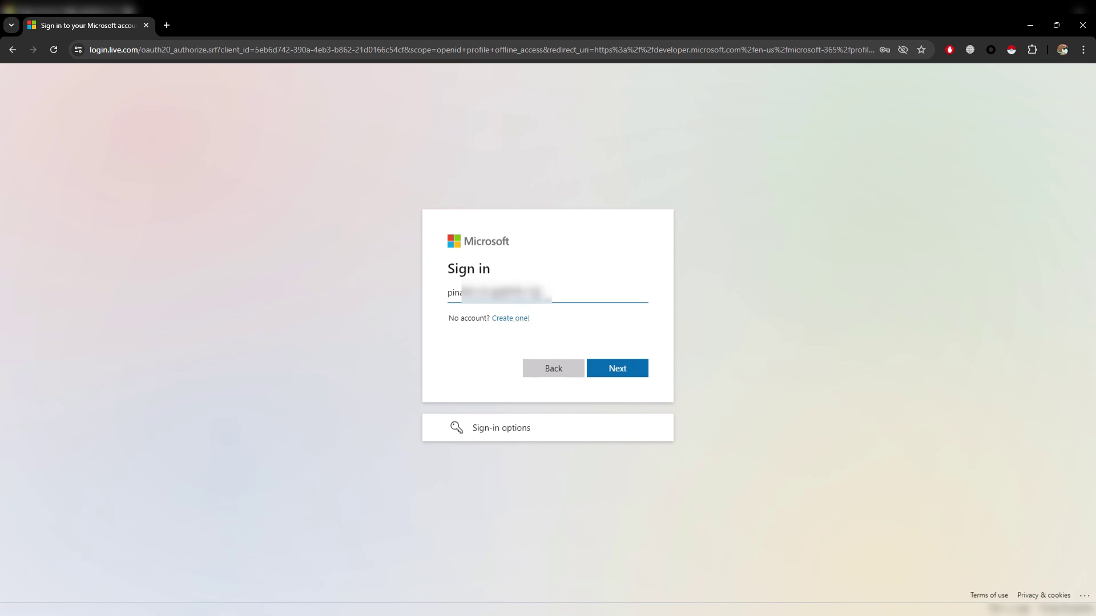
triple_click(558, 291)
click(616, 368)
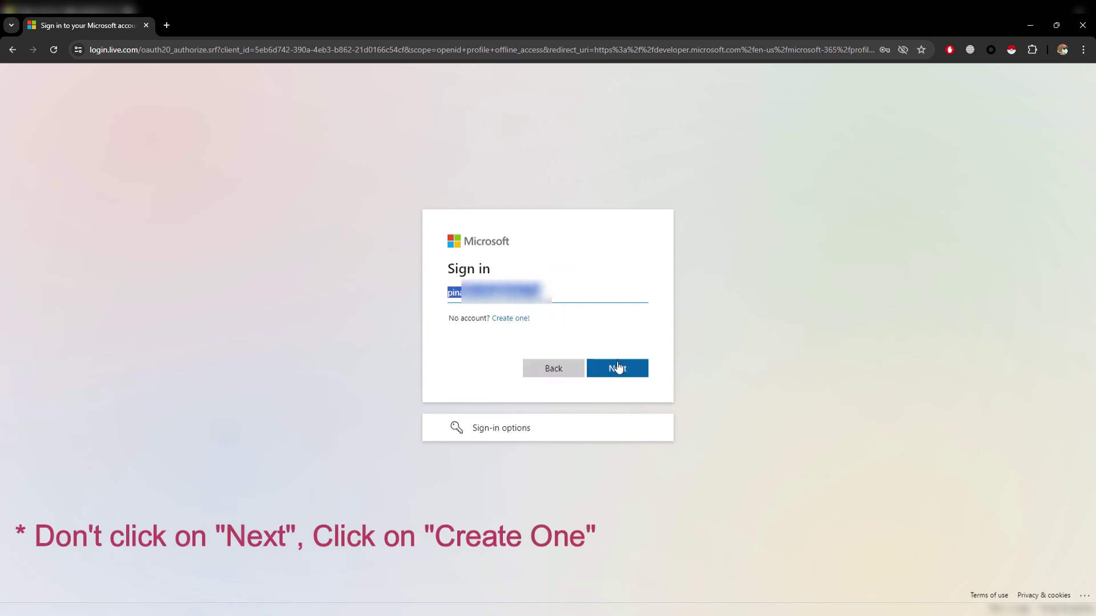
click(504, 341)
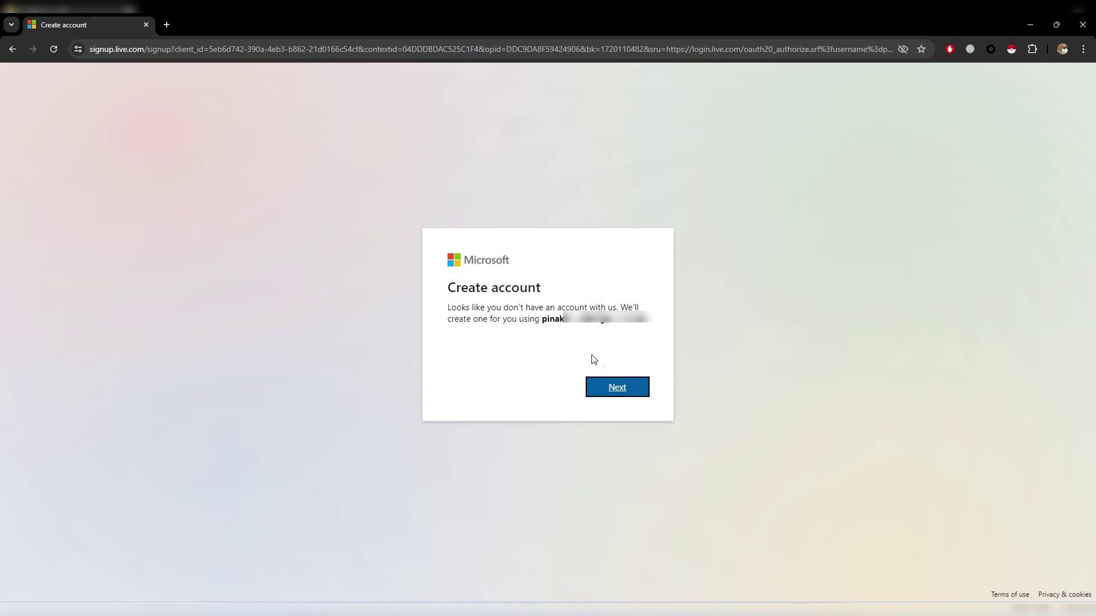
Step: Confirm creating the account and set its password, declining Chrome's offer to save it
click(620, 390)
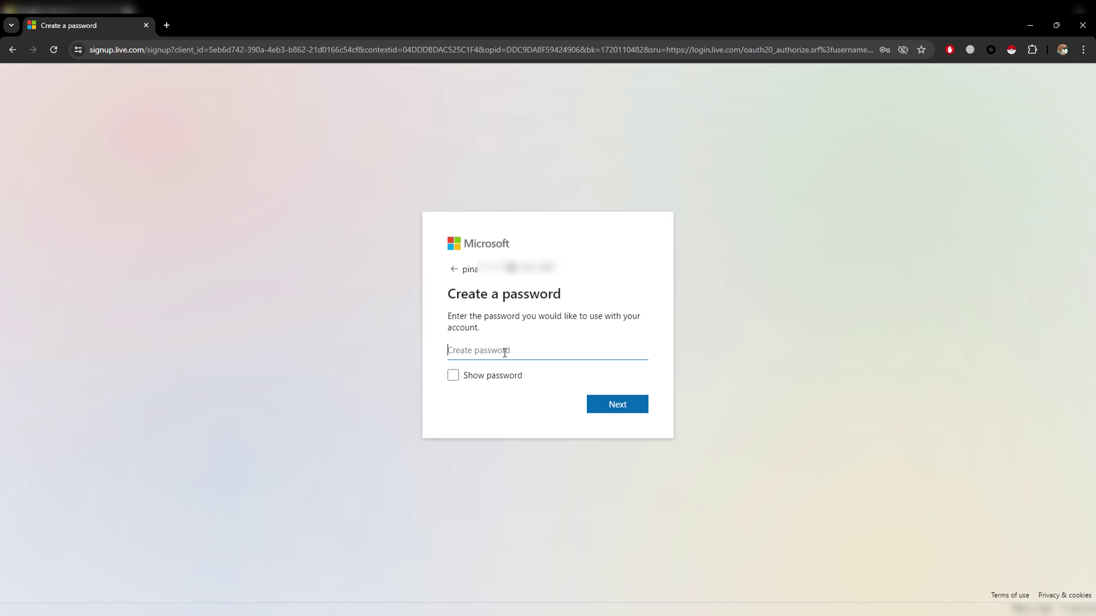
key(ctrl+v)
click(588, 367)
click(621, 405)
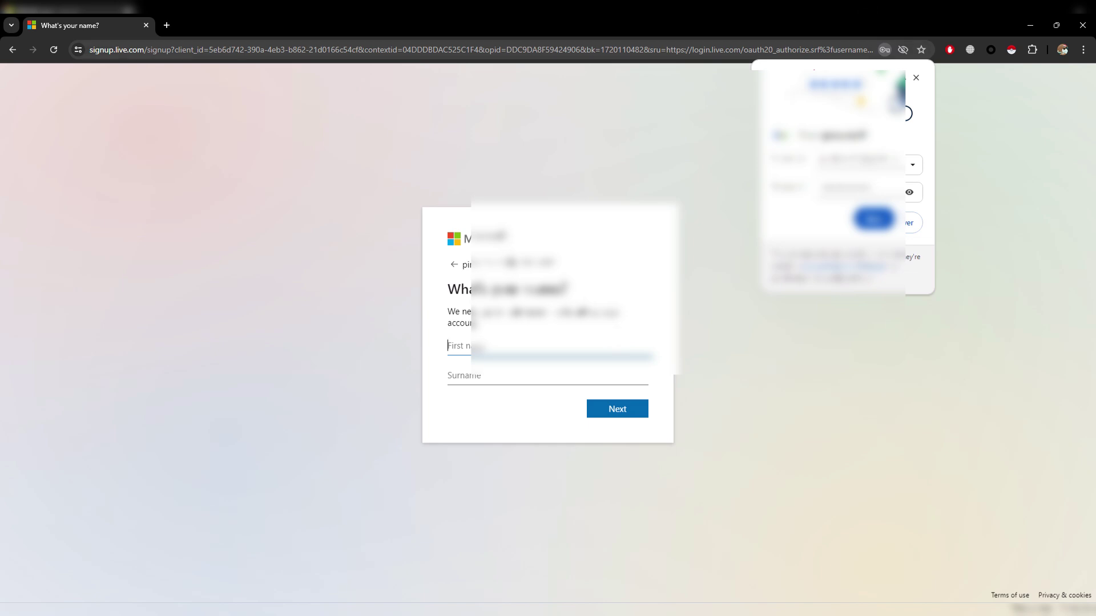
click(919, 79)
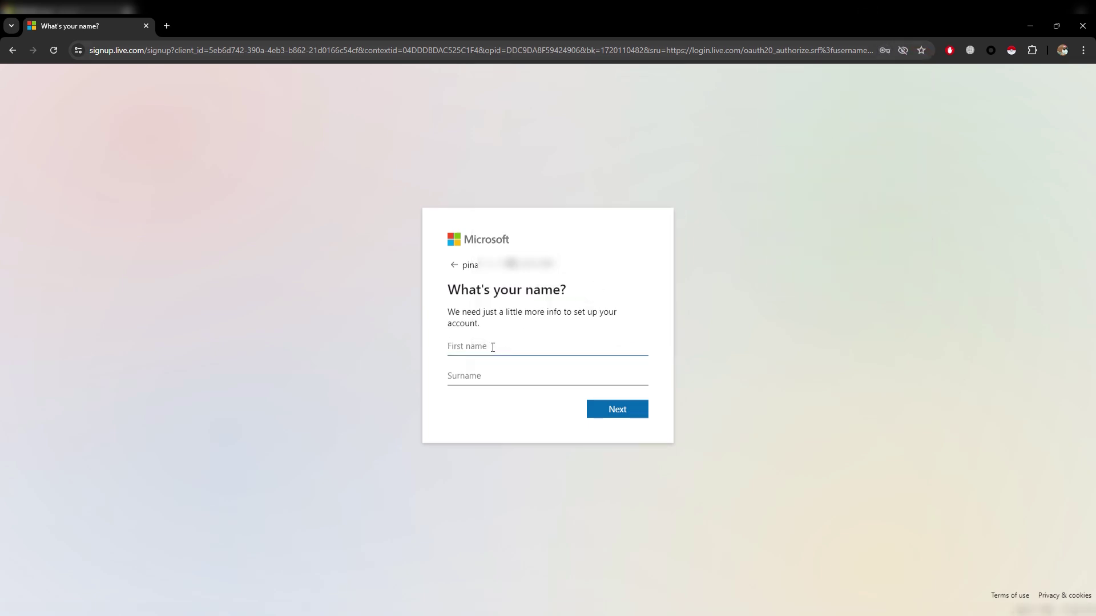
Step: Enter the account holder's first name and surname
click(492, 347)
key(Tab)
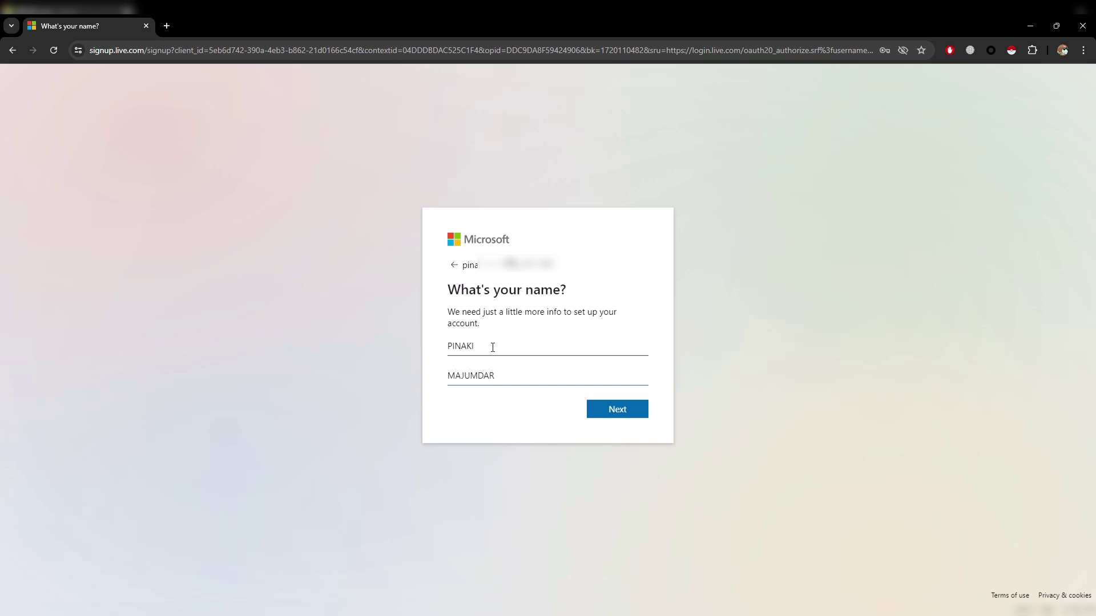
click(621, 410)
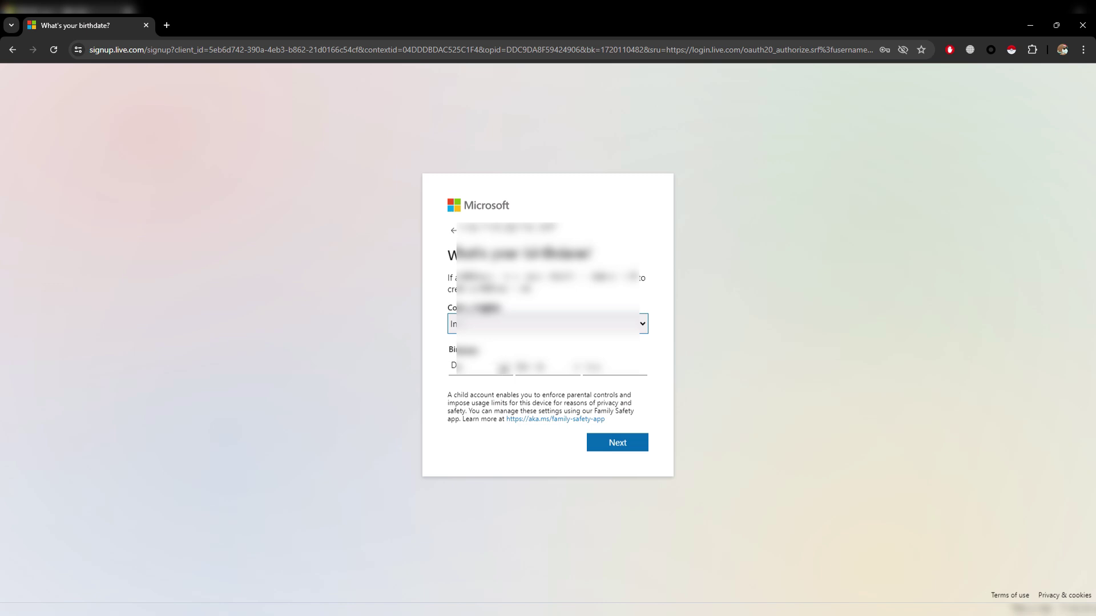
Step: Pick the birth day in the birthdate details and continue to email verification
click(479, 367)
click(474, 123)
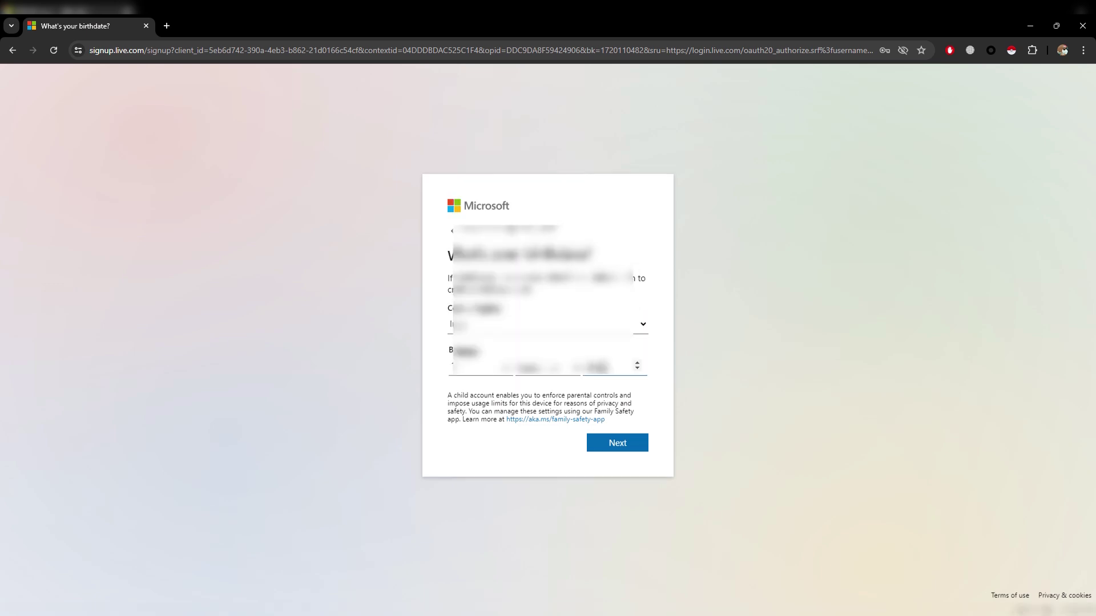
click(628, 443)
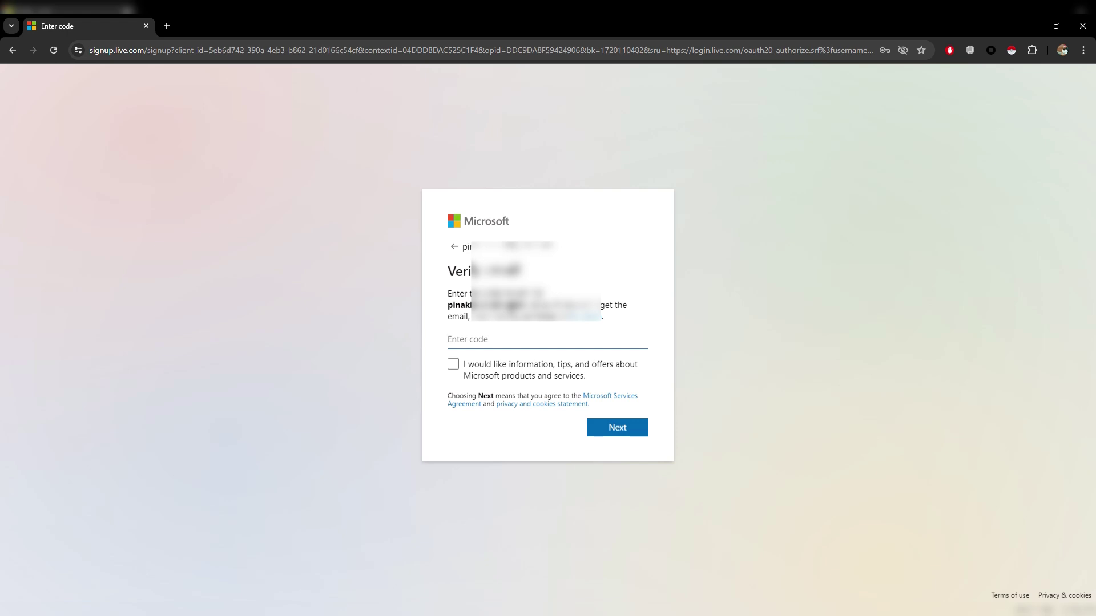
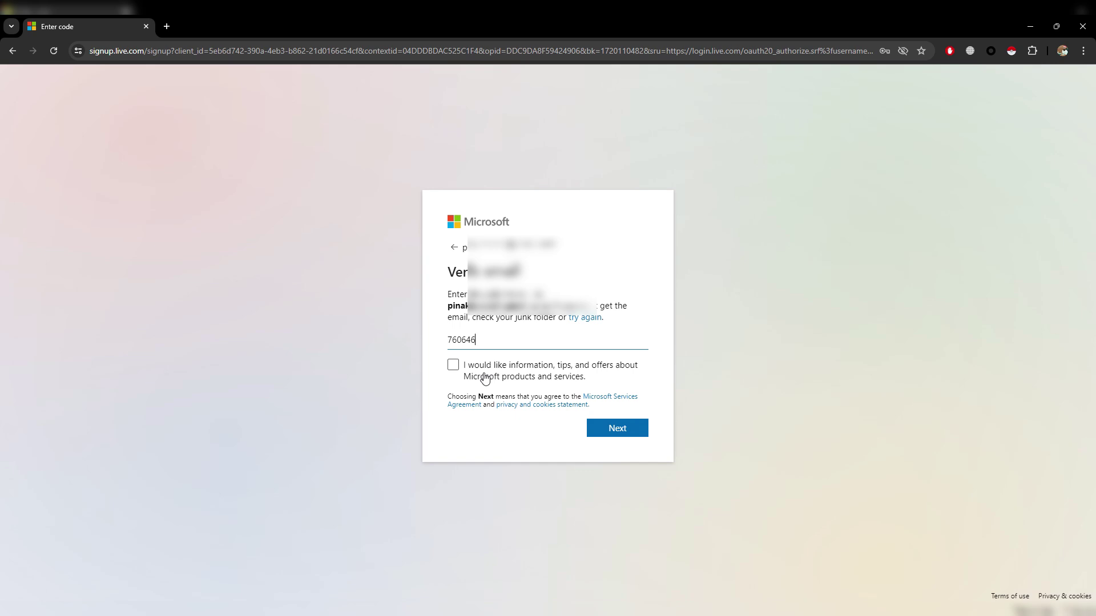
Step: Enter the emailed verification code, leaving marketing offers unticked, and submit it
click(454, 364)
click(454, 365)
click(624, 437)
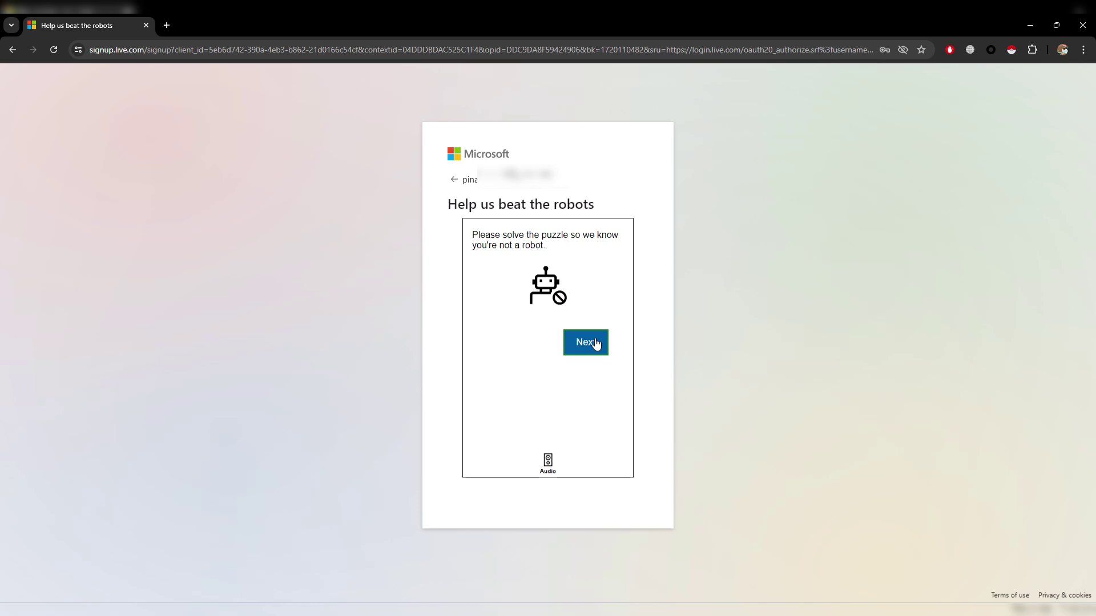
Step: Solve the robot puzzle by rotating the vehicle four steps to match the hand
click(593, 345)
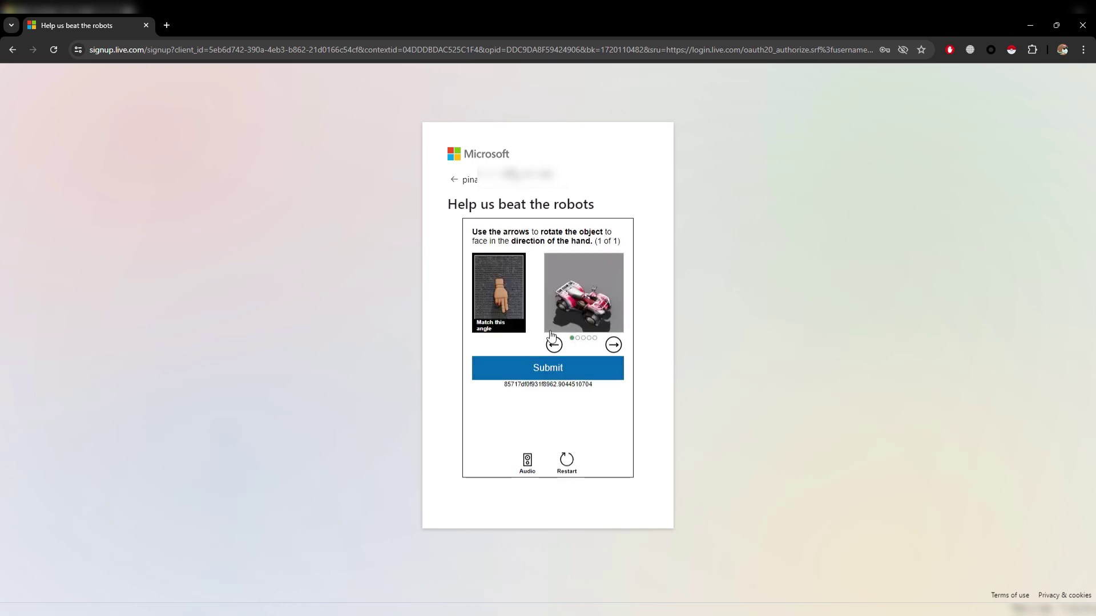
click(614, 346)
click(614, 346)
click(615, 346)
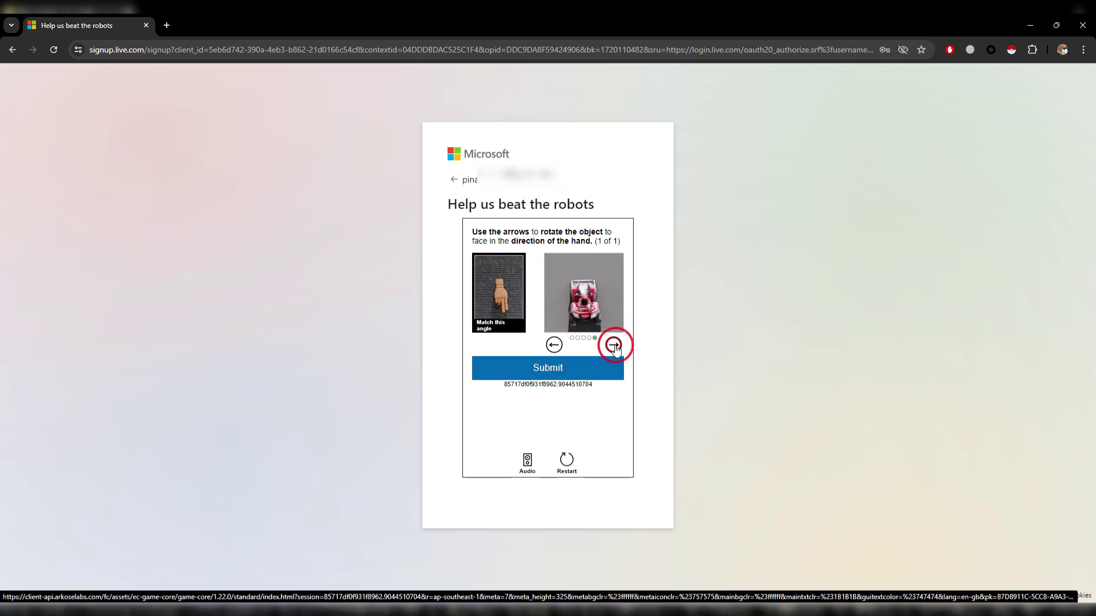
click(615, 346)
click(559, 372)
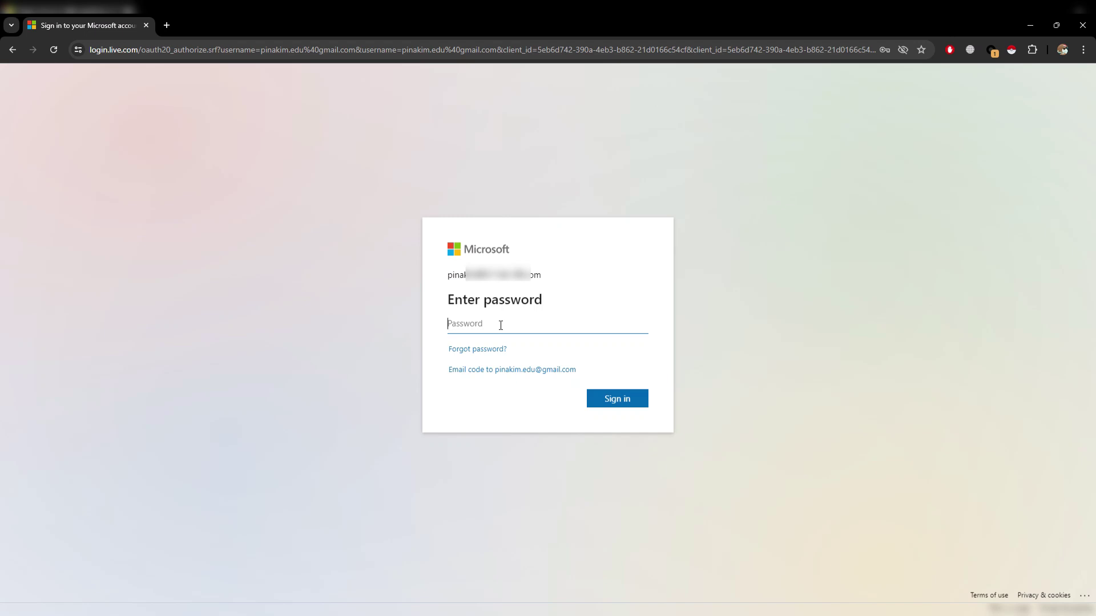
Step: Sign in with the account password and stay signed in without being asked again
text(••••••)
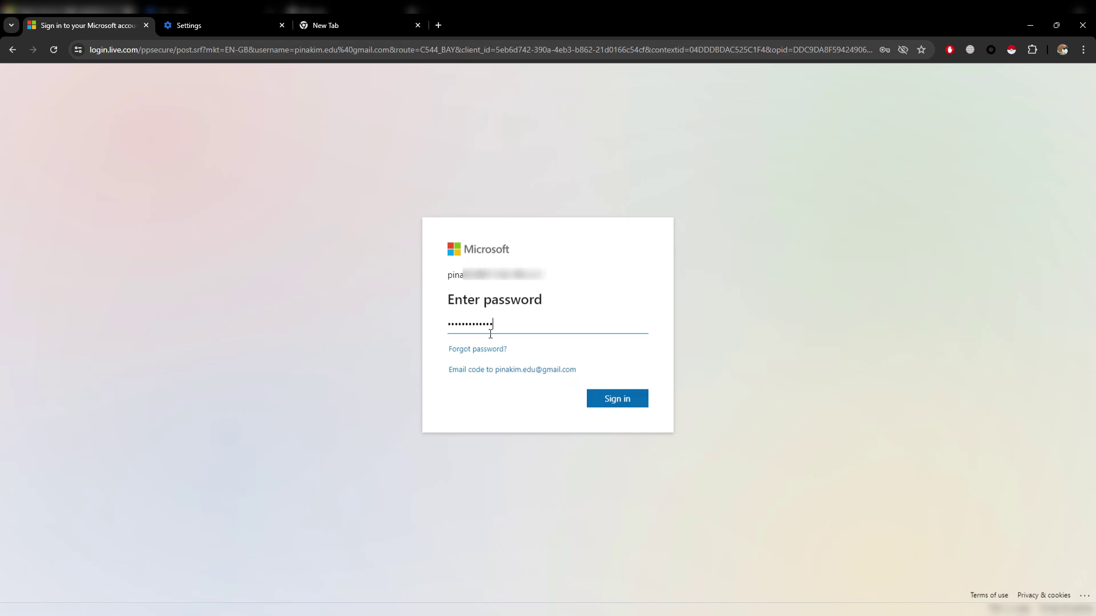
click(628, 398)
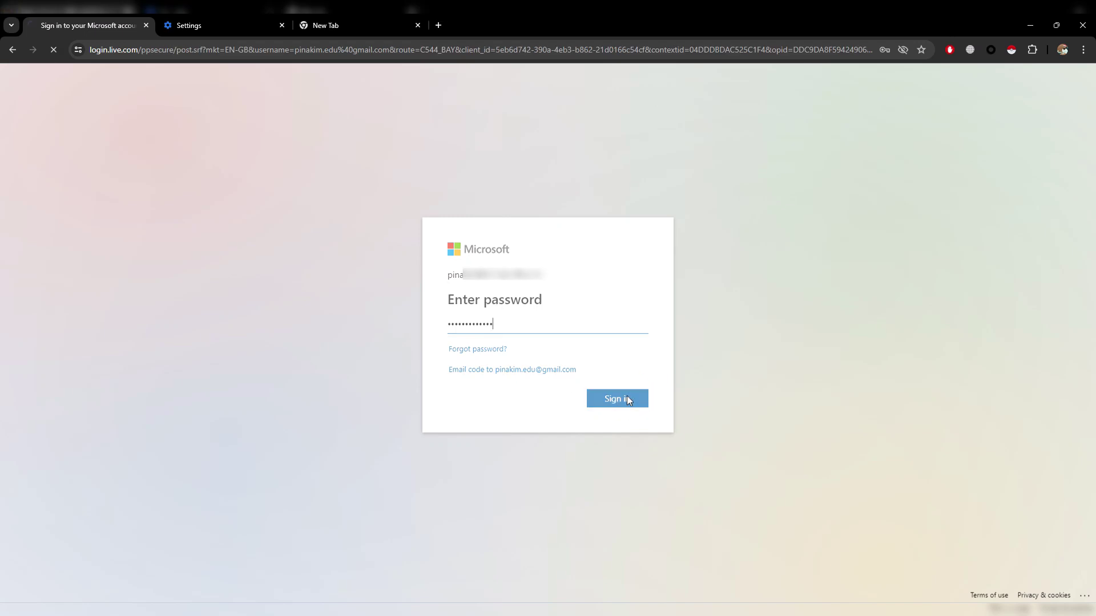
click(450, 366)
click(627, 390)
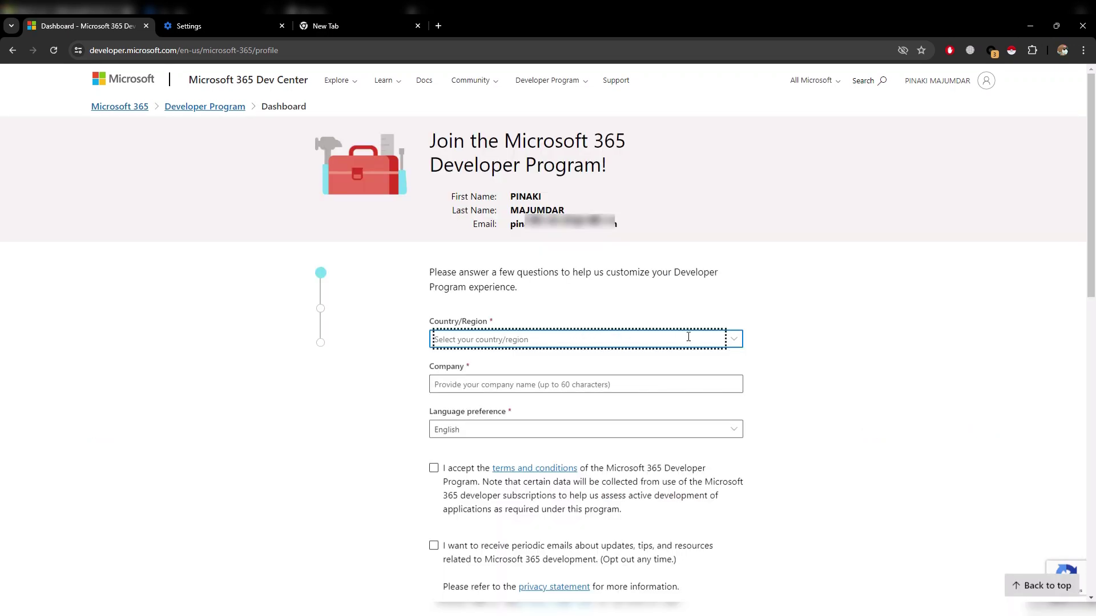
click(732, 341)
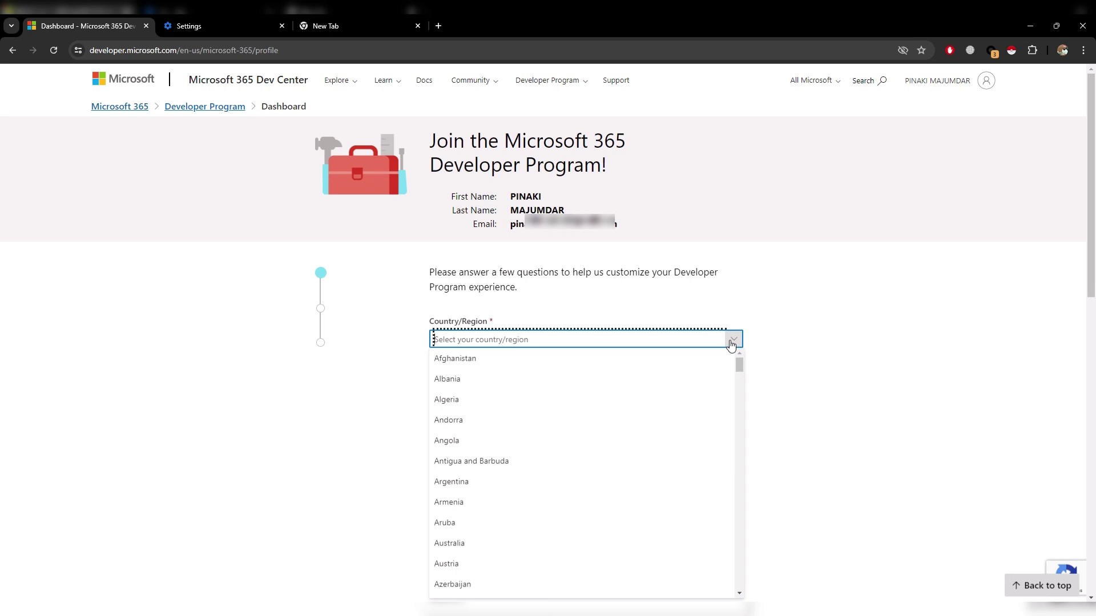
Step: Set Country/Region to India, enter company 'se', accept the terms and continue
text(India)
key(Return)
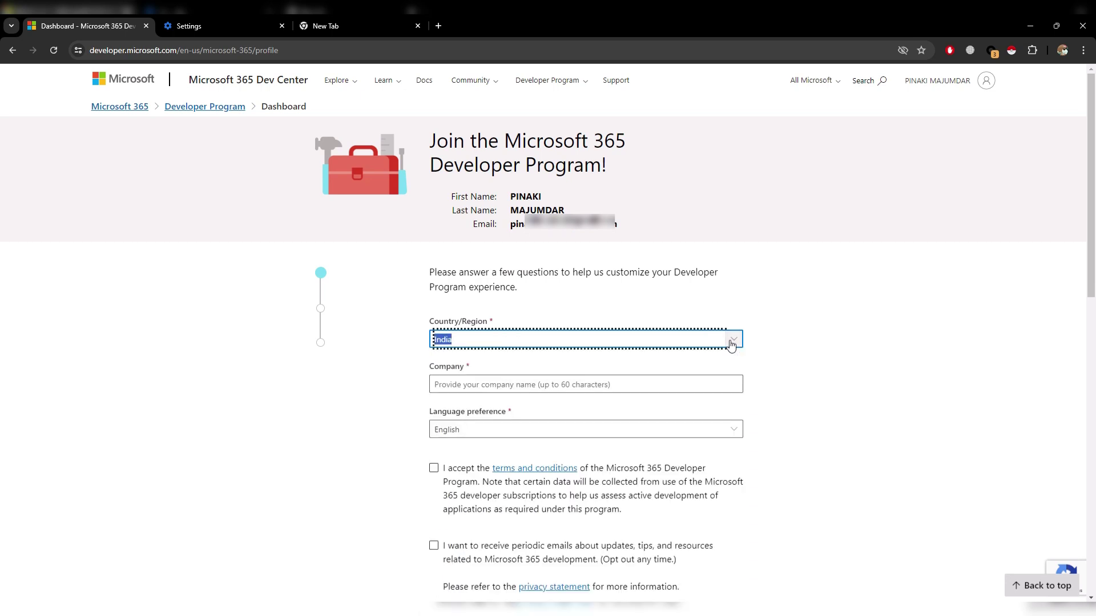
key(Tab)
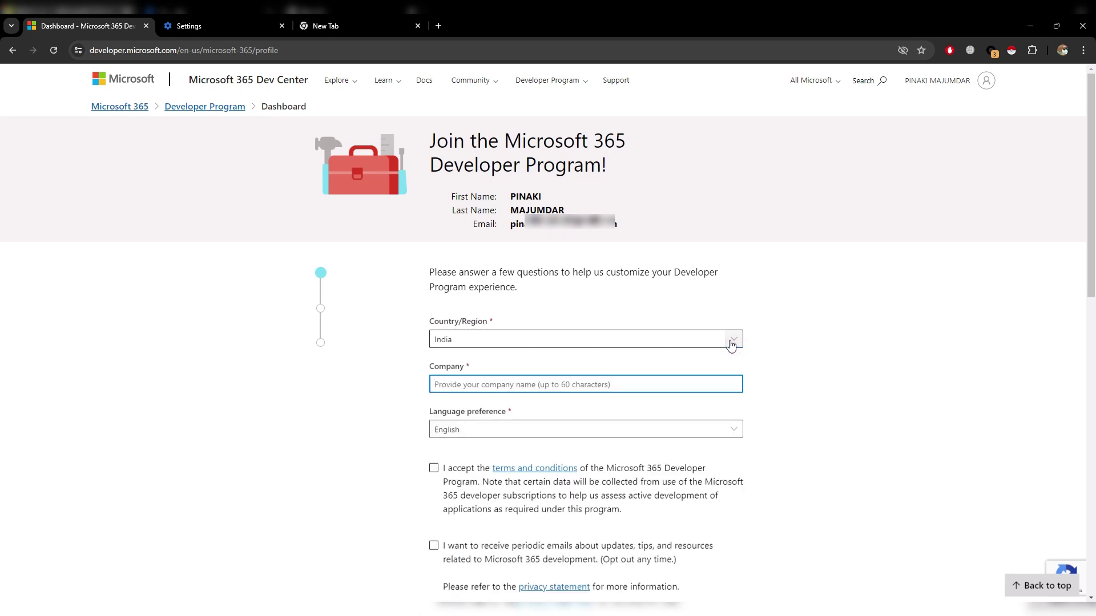
text(se)
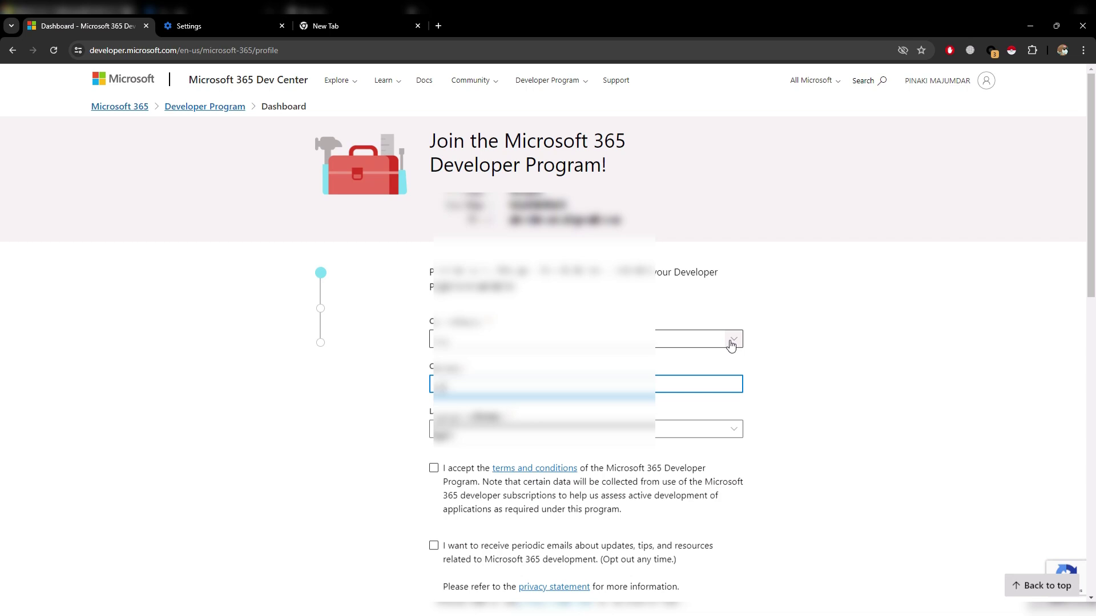
key(Tab)
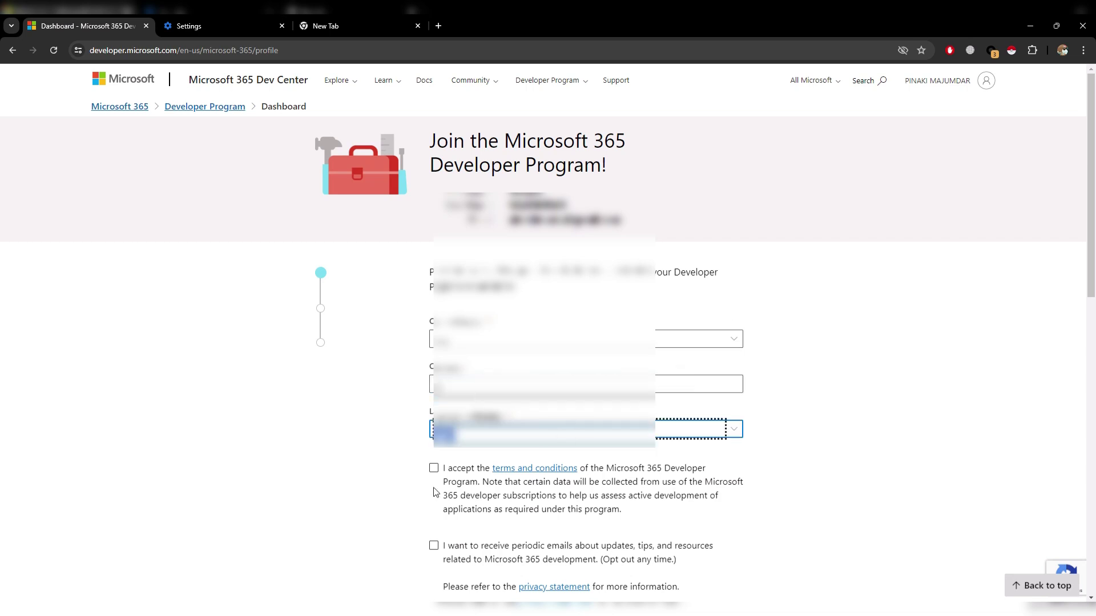
click(434, 469)
scroll(399, 521, down, 2)
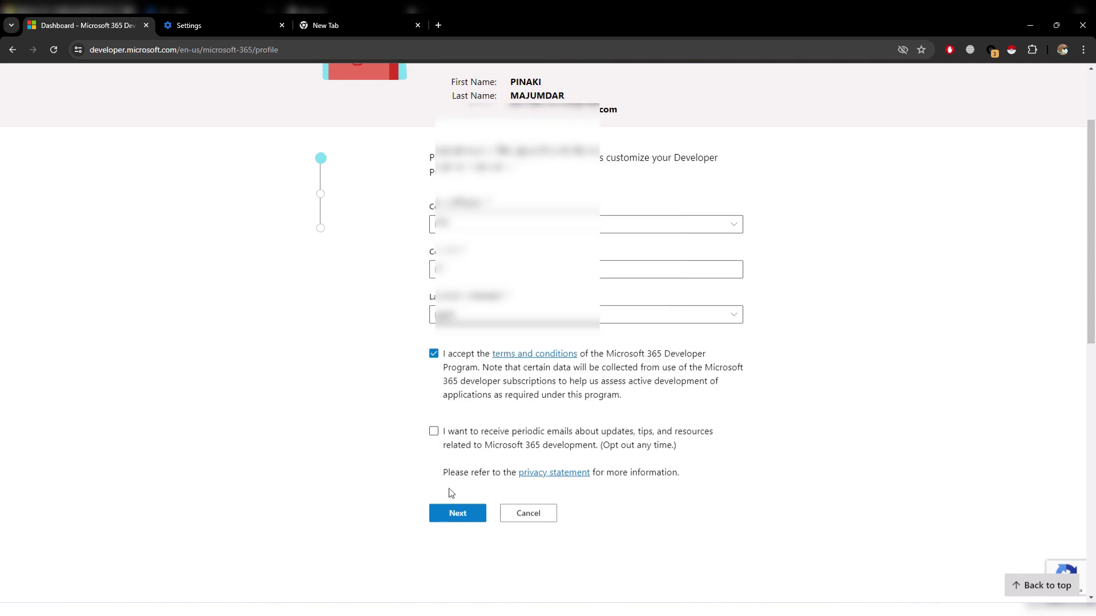
click(466, 516)
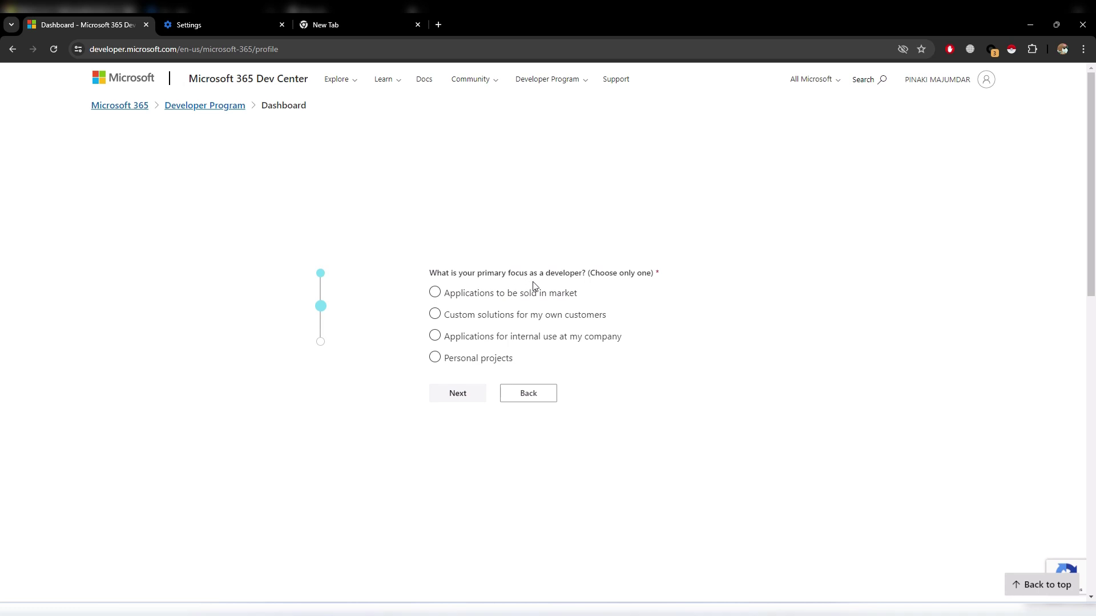
Step: Select Personal projects as the primary developer focus and continue
click(537, 295)
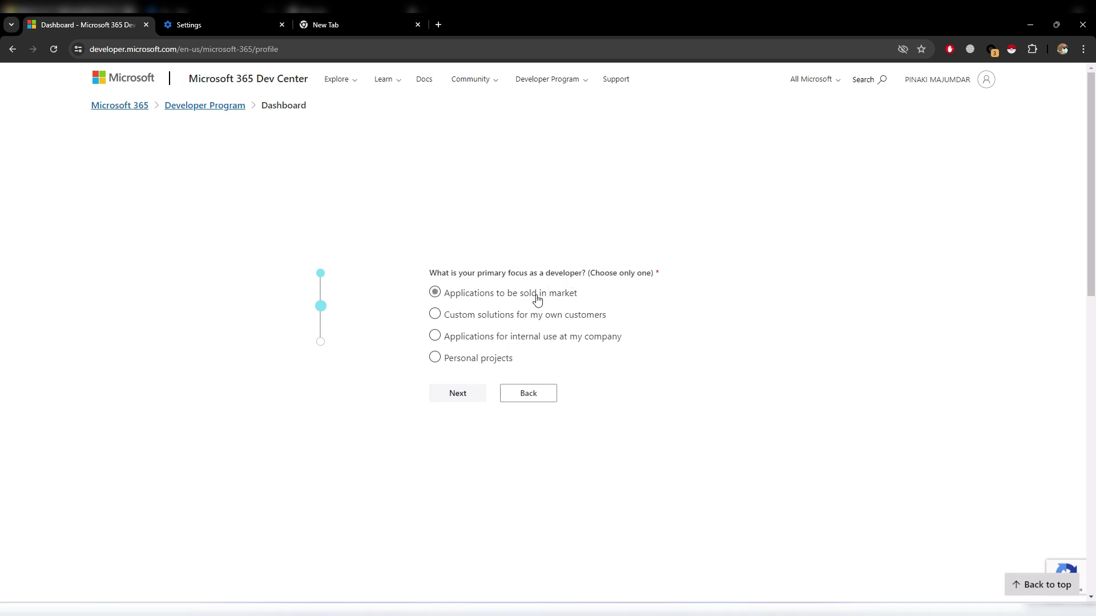
click(500, 358)
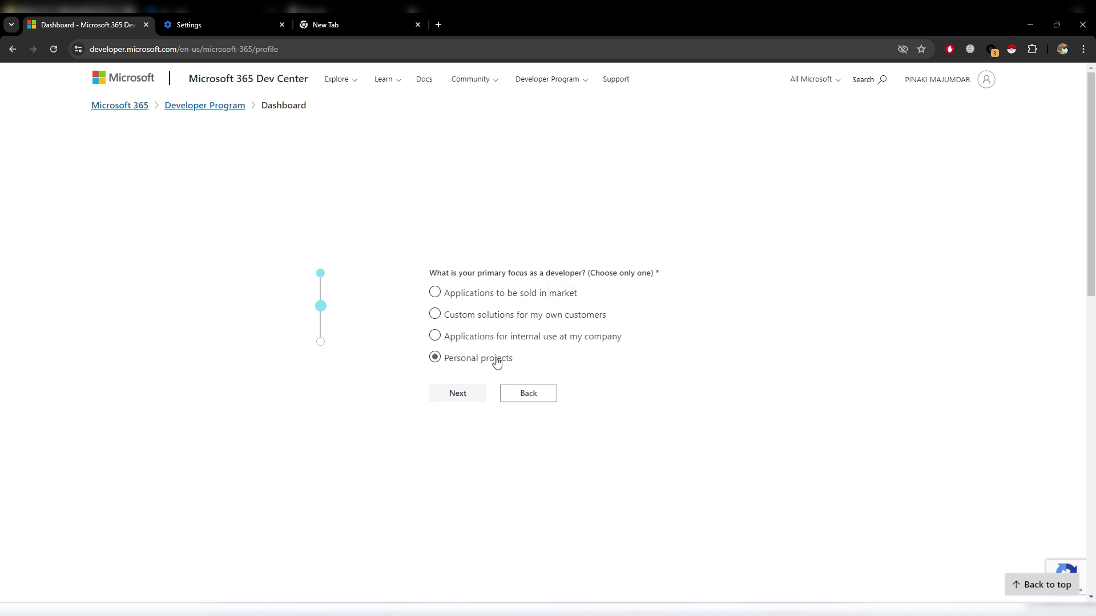
click(457, 362)
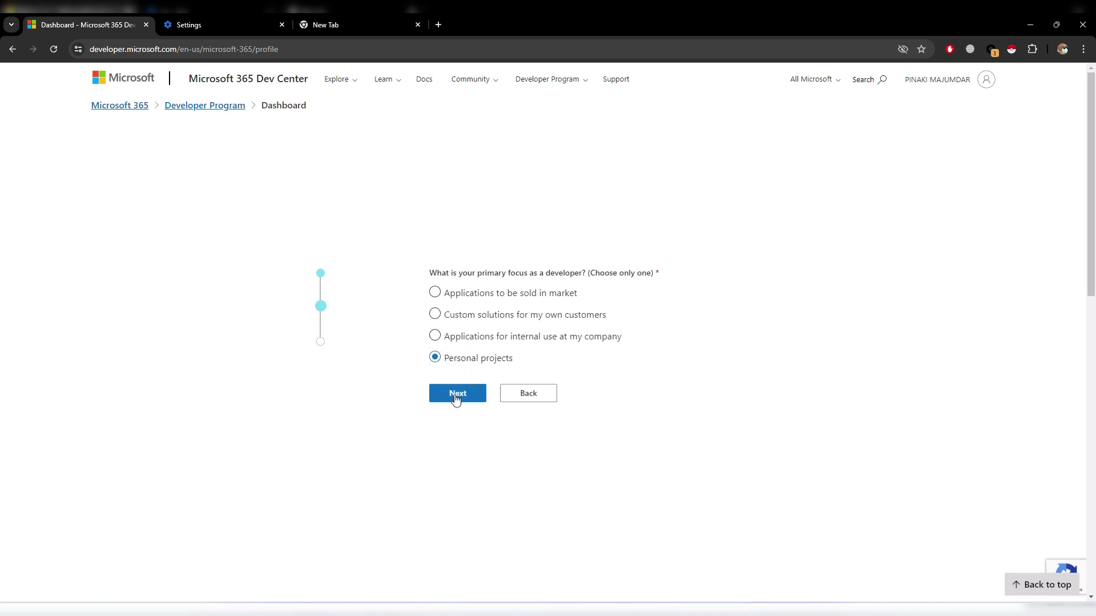
click(456, 397)
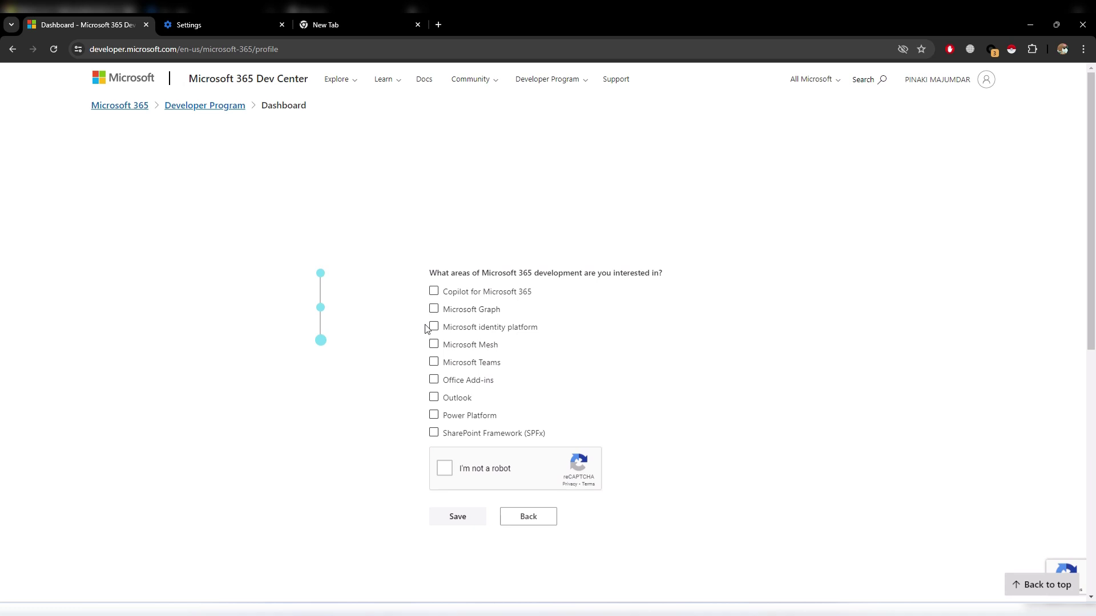
Step: Tick every interest area from Copilot to SharePoint Framework, pass the reCAPTCHA and save
click(436, 297)
click(435, 294)
click(435, 309)
click(435, 330)
click(436, 345)
click(436, 363)
click(434, 381)
click(434, 398)
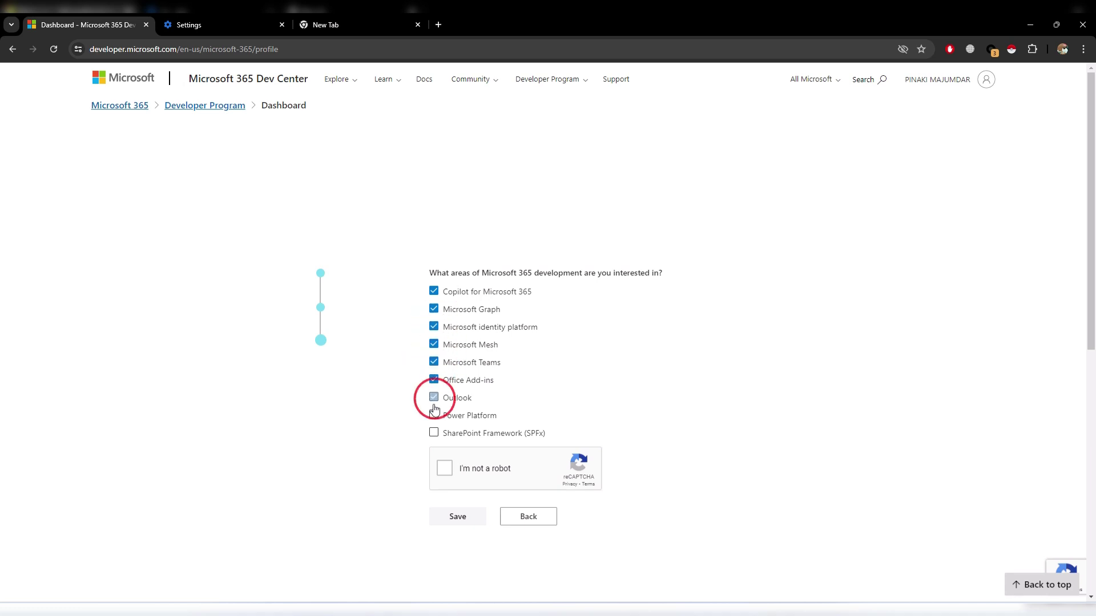
click(434, 416)
click(435, 434)
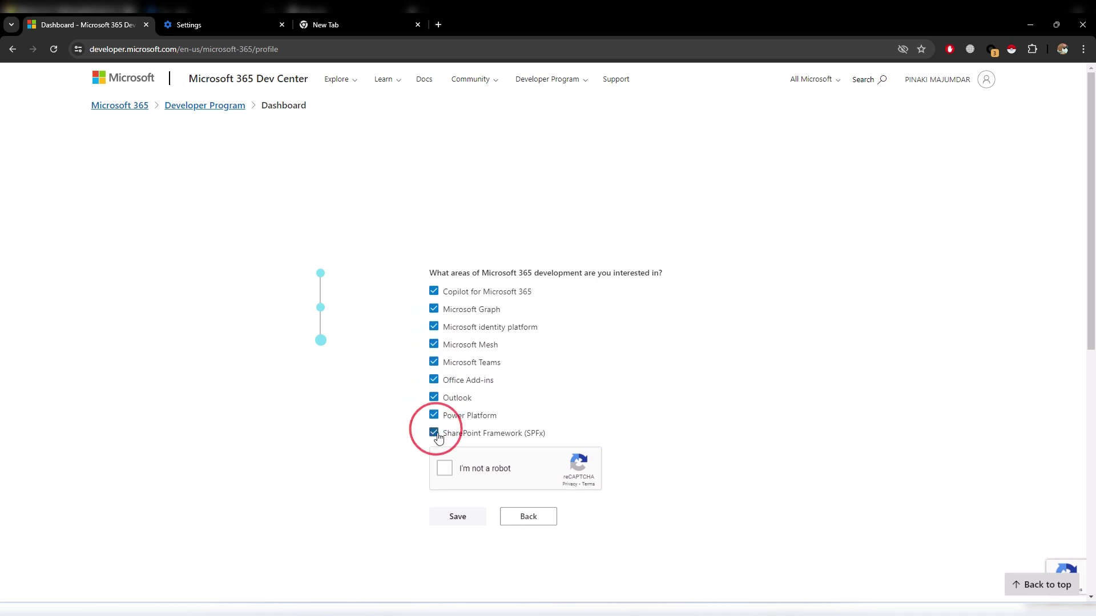
click(445, 469)
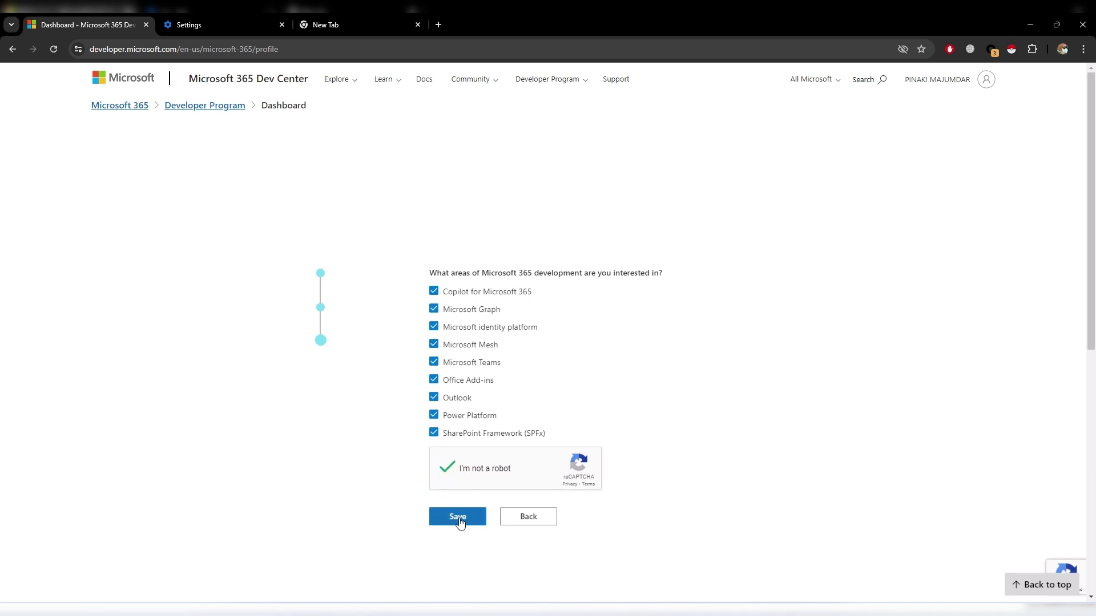
click(459, 517)
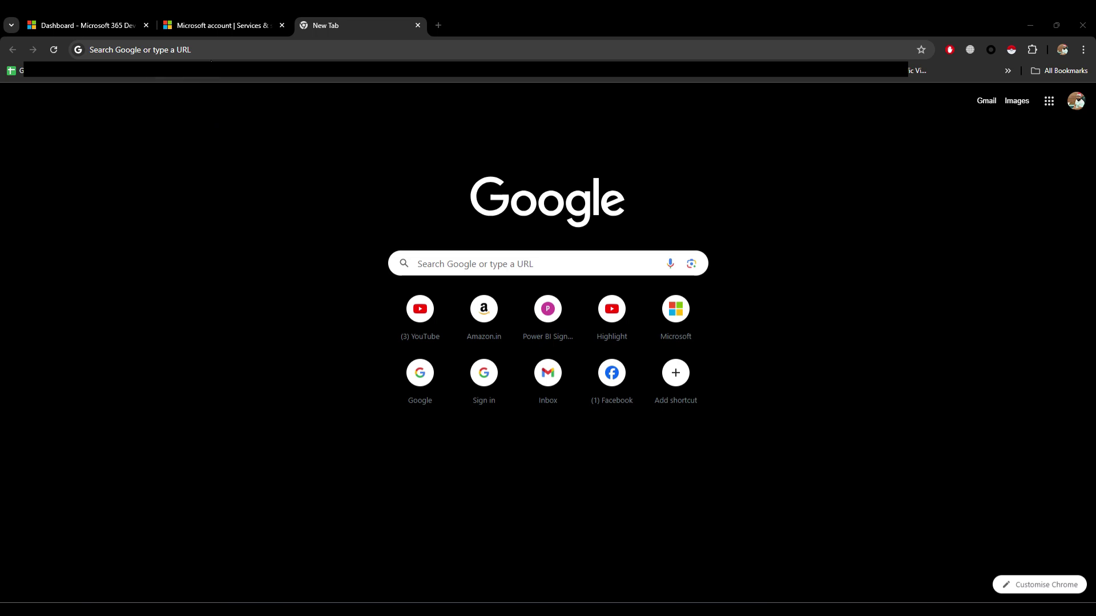
Step: Go to the pasted Office 365 plans-and-pricing URL and scroll to the plan cards
click(208, 50)
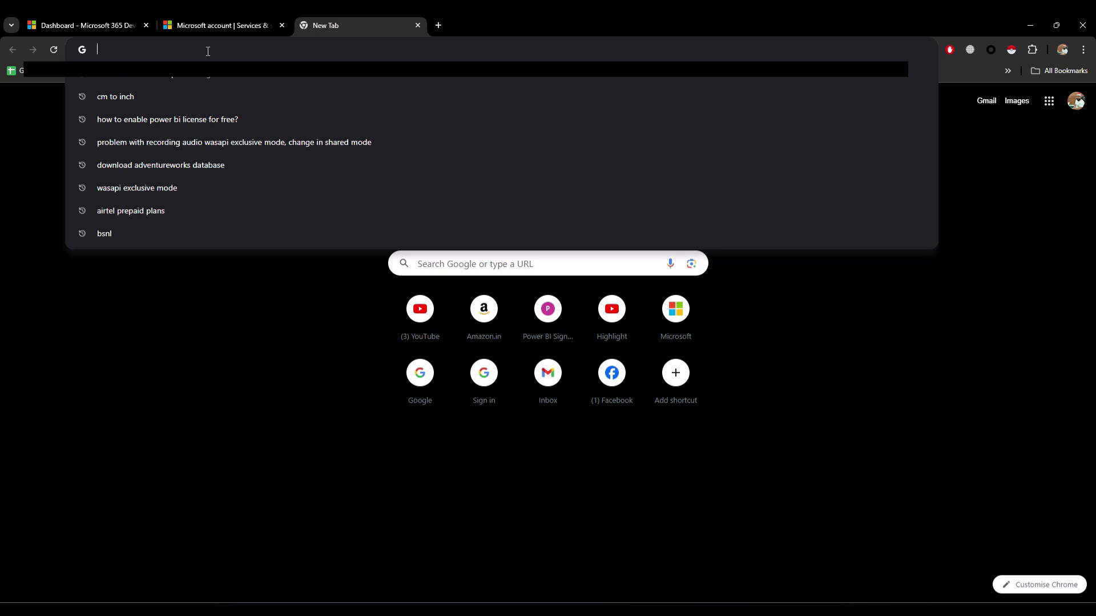
text(https://www.microsoft.com/en-in/microsoft-365/enterprise/office365-plans-and-pricing)
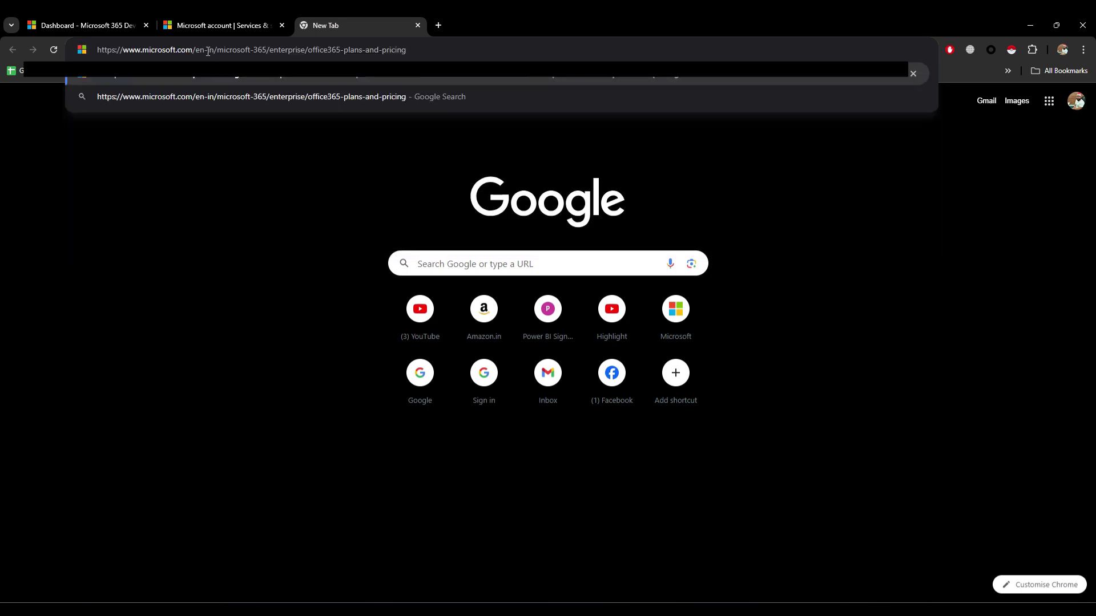
key(Return)
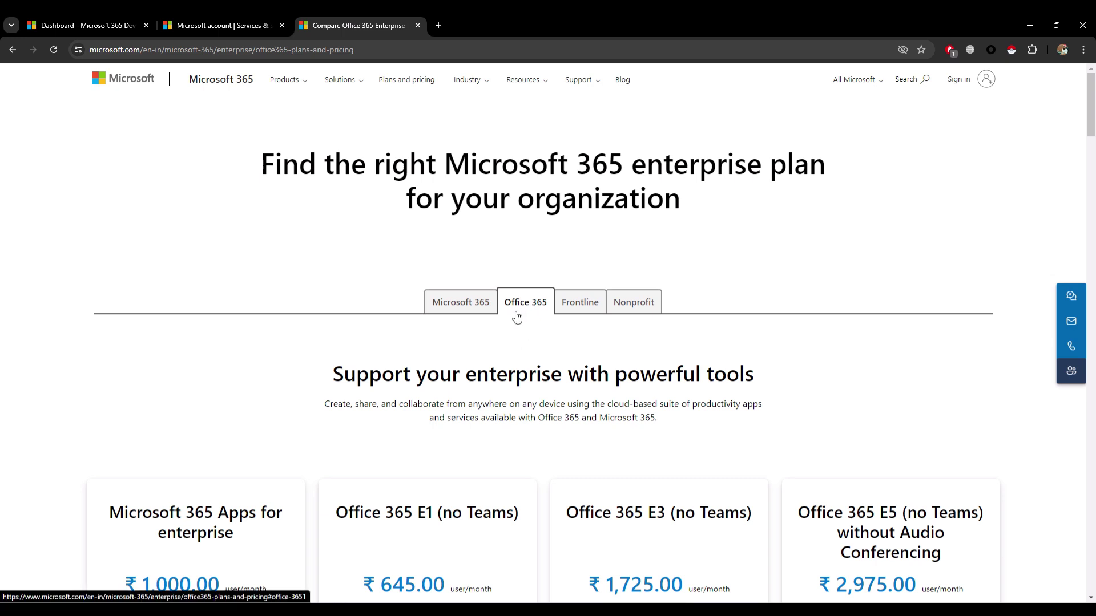
scroll(539, 405, down, 3)
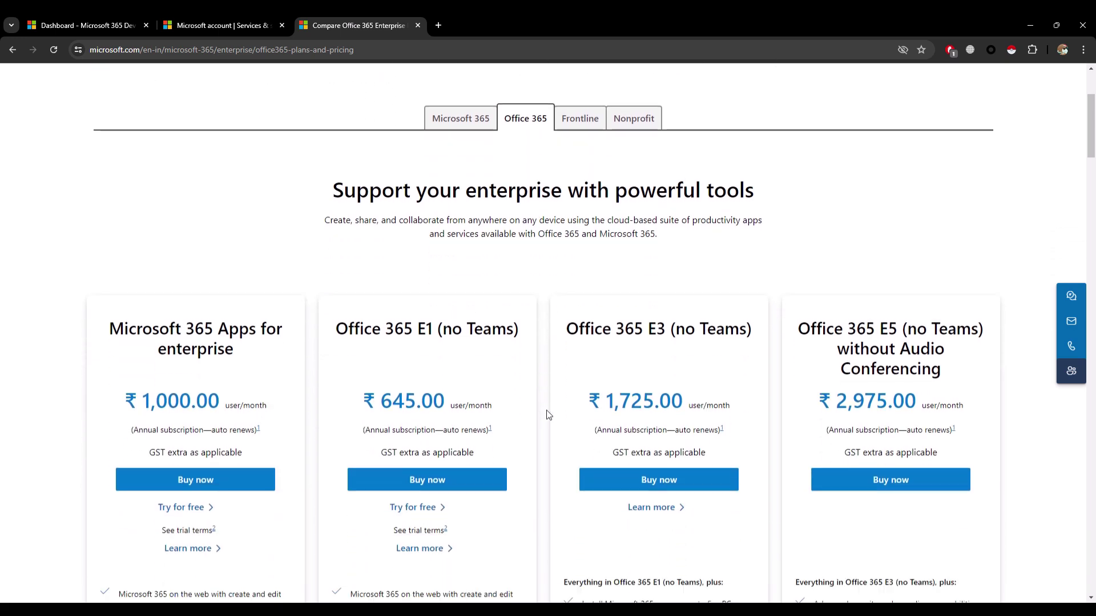
scroll(548, 415, down, 1)
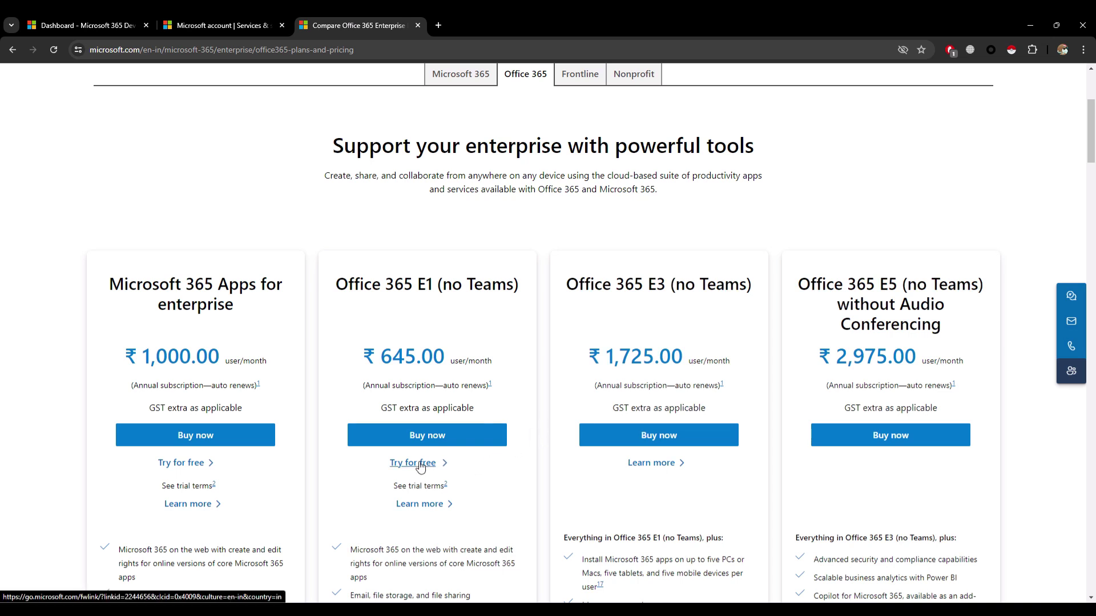
Step: Start the Office 365 E1 (no Teams) trial with the work email and choose Set up account
click(420, 465)
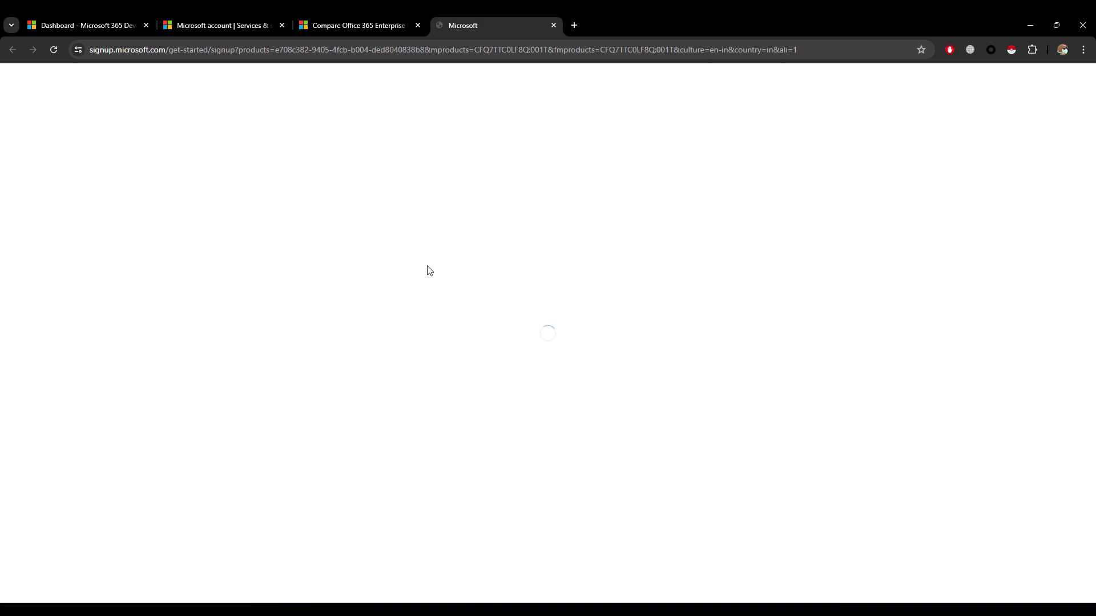
double_click(308, 317)
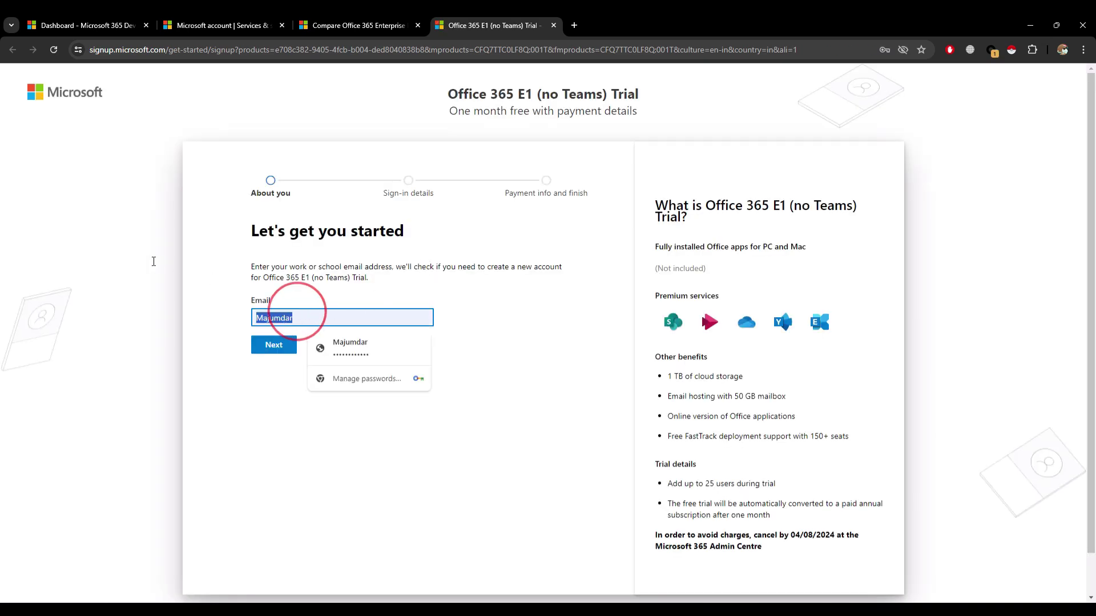
key(BackSpace)
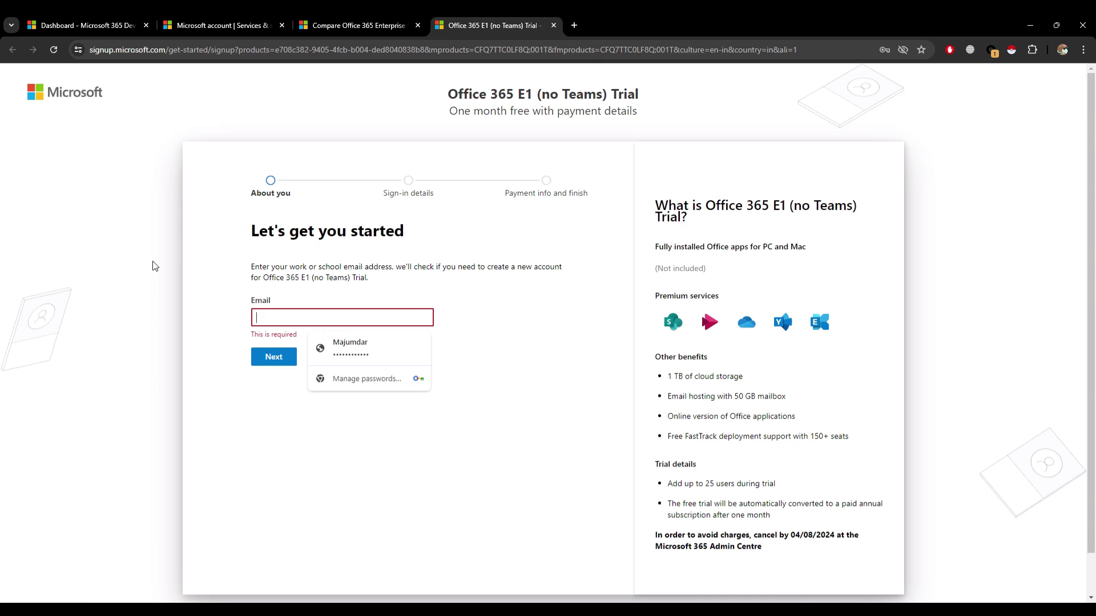
text(pina)
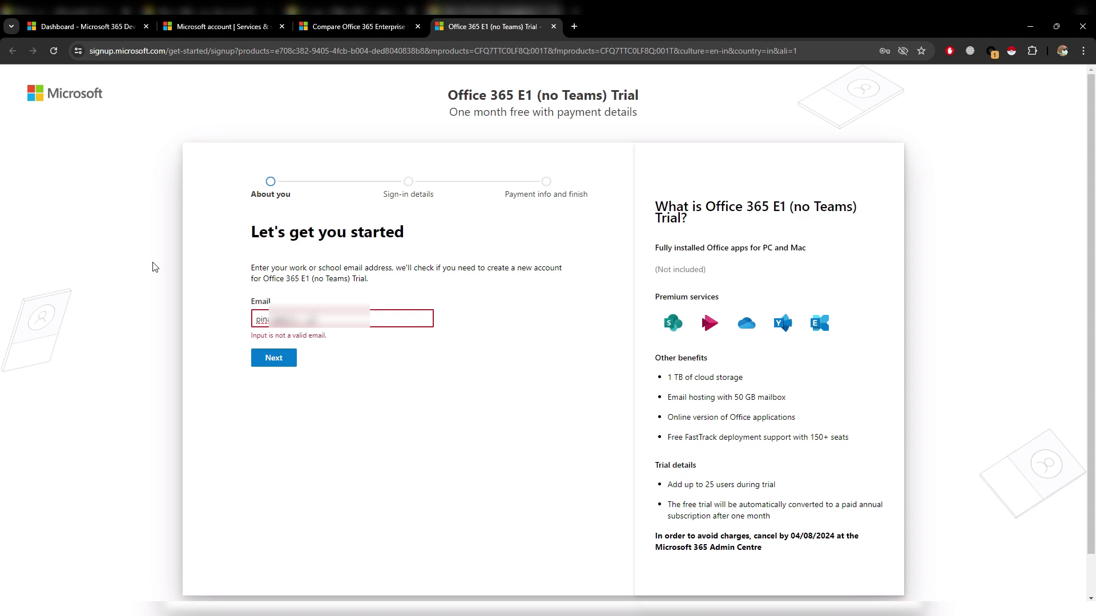
text(.com)
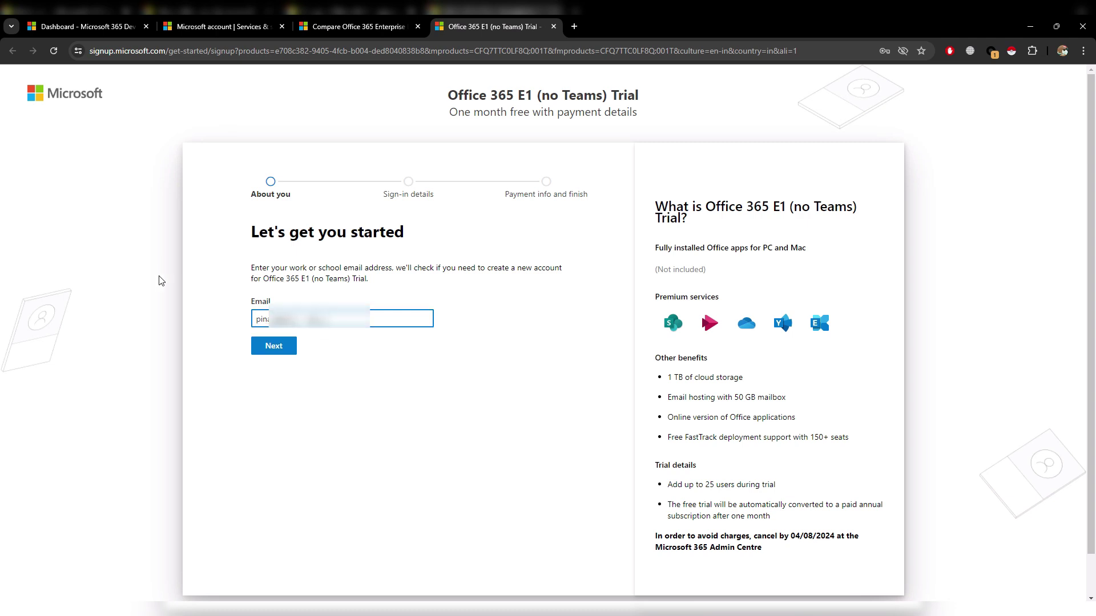
click(277, 347)
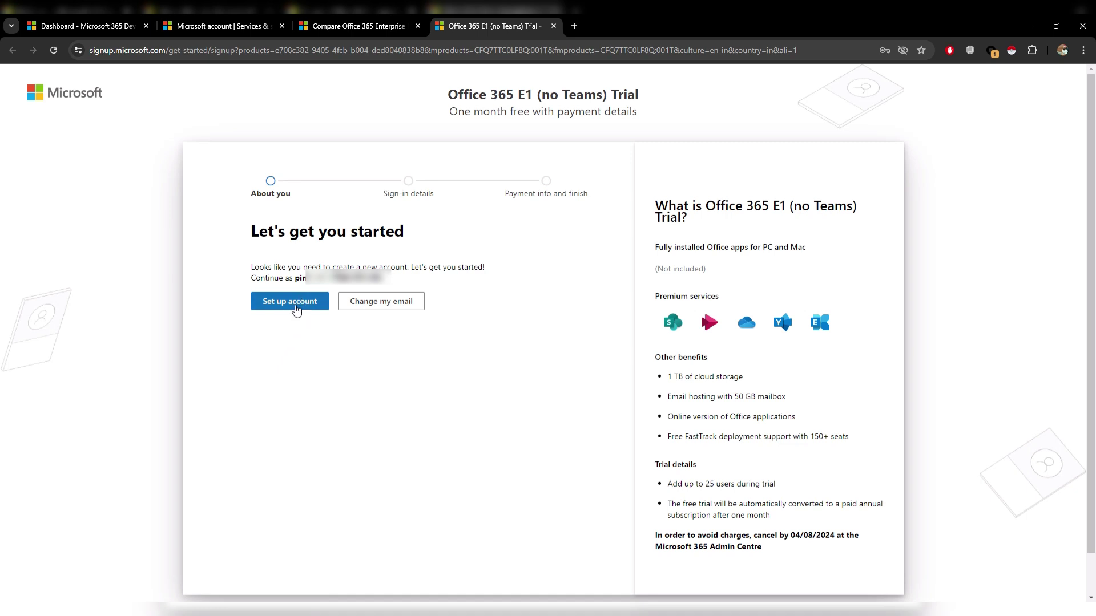
click(293, 303)
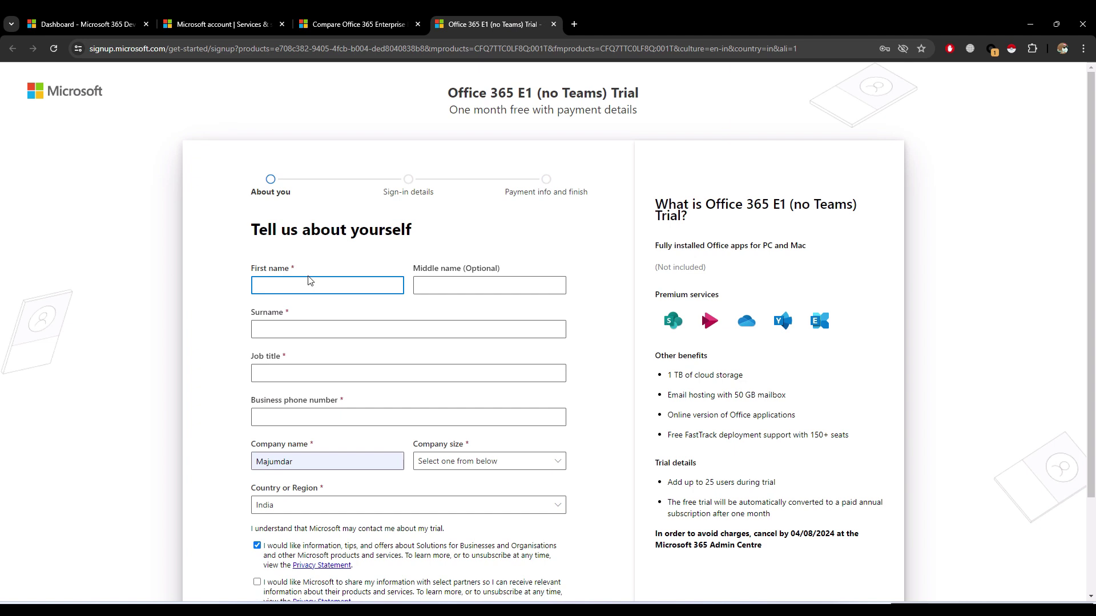
Step: Enter the first name and surname, job title DEVELOPER, and the business phone number
key(Tab)
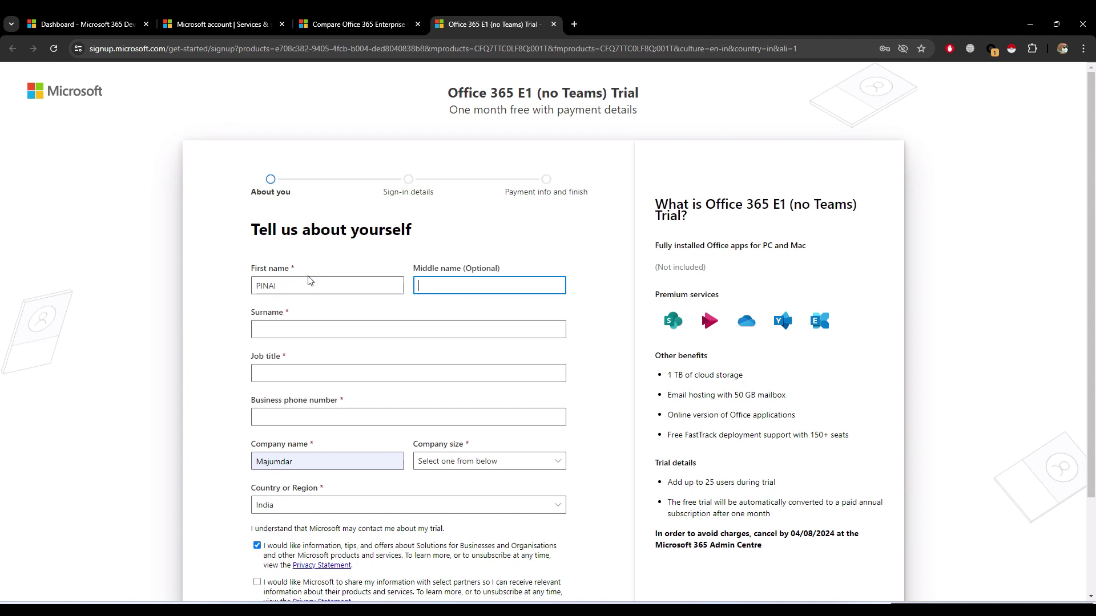
key(Tab)
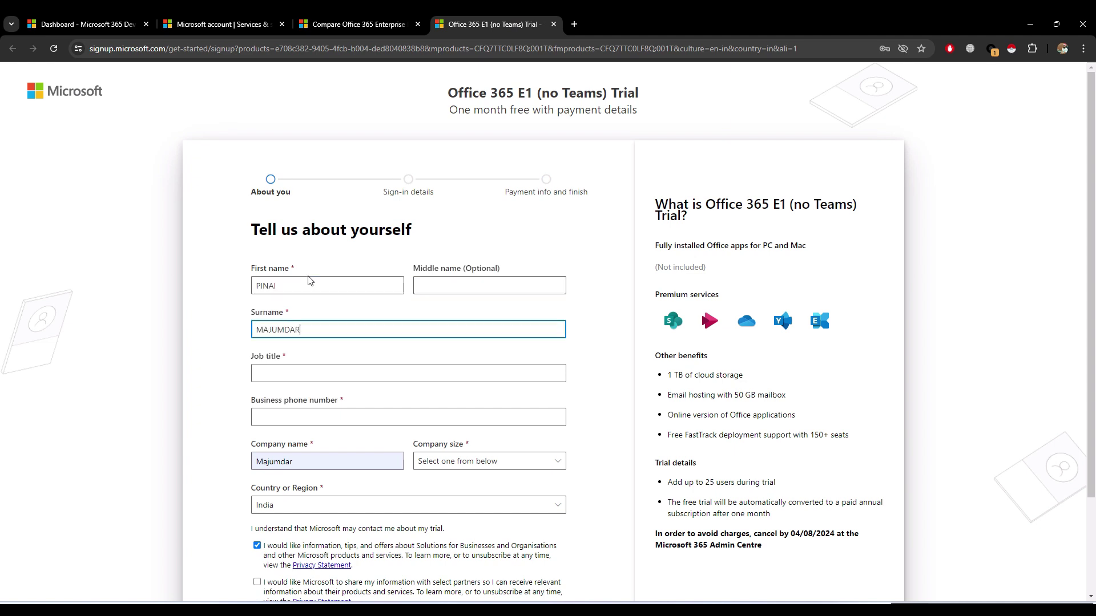
key(Tab)
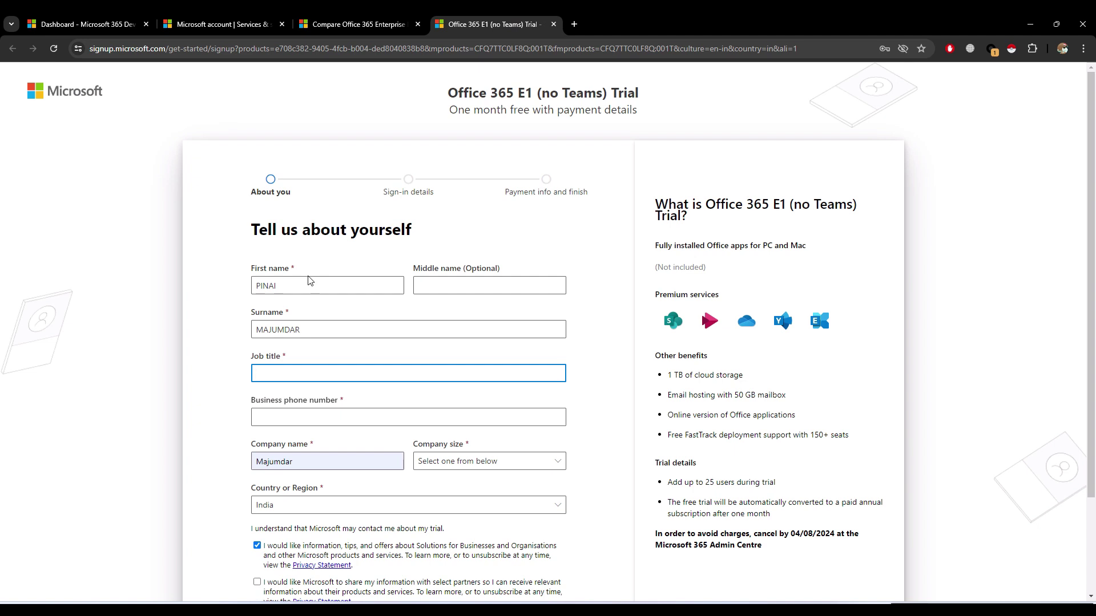
text(DEVELOPER)
key(Tab)
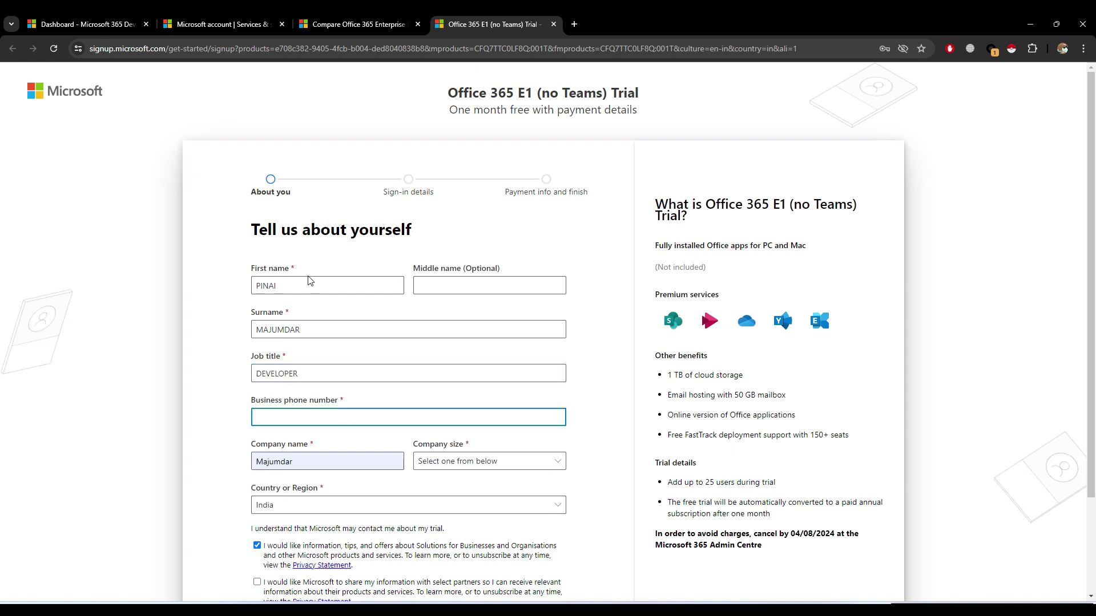
text(99)
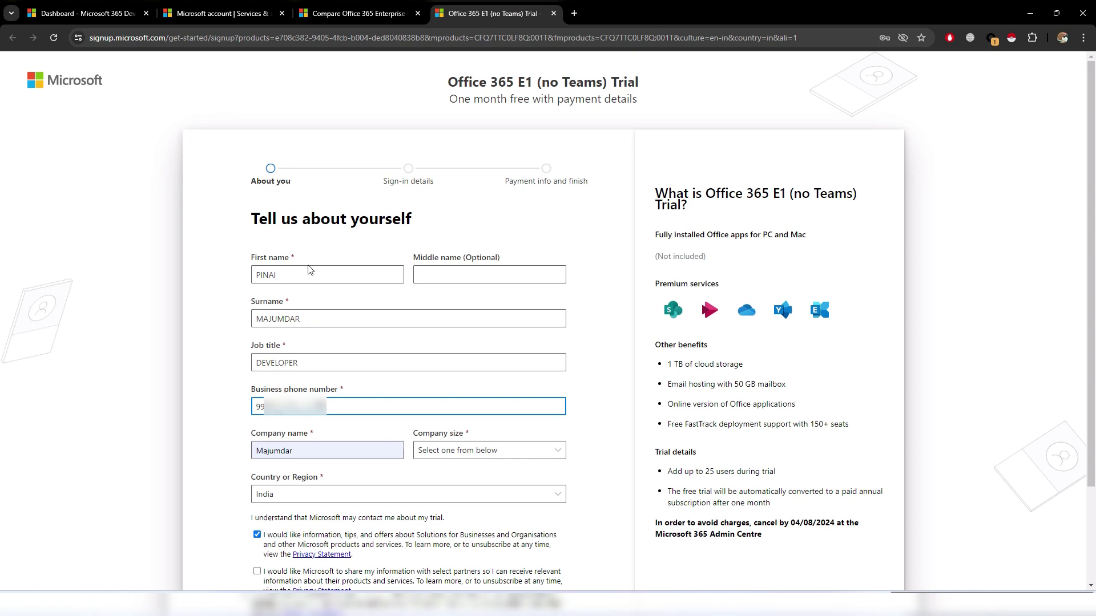
Step: Set the company size to 5-9 people
click(487, 451)
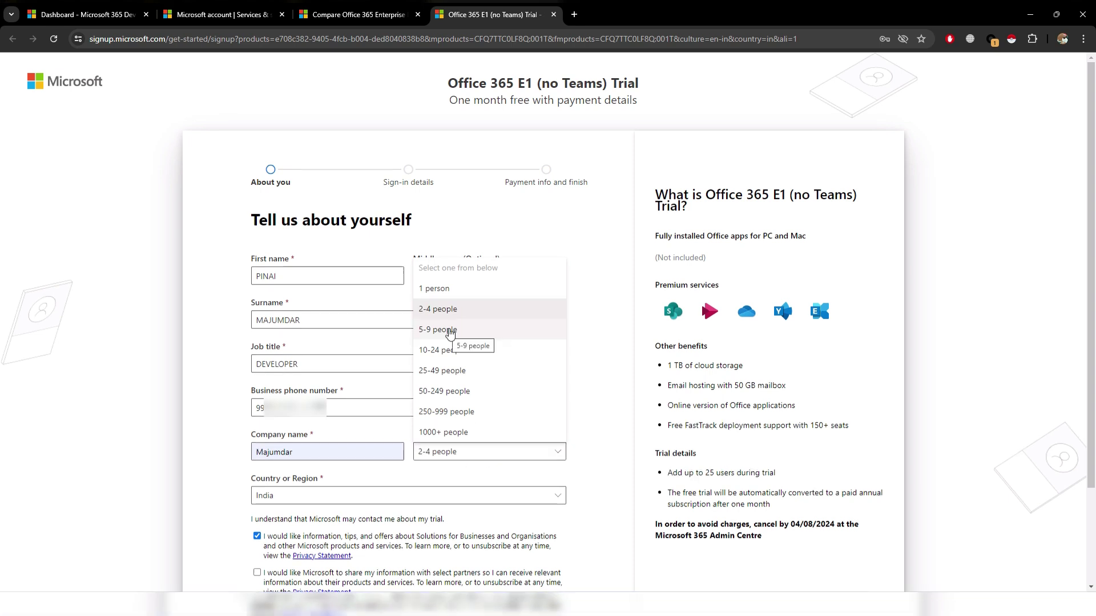
click(450, 331)
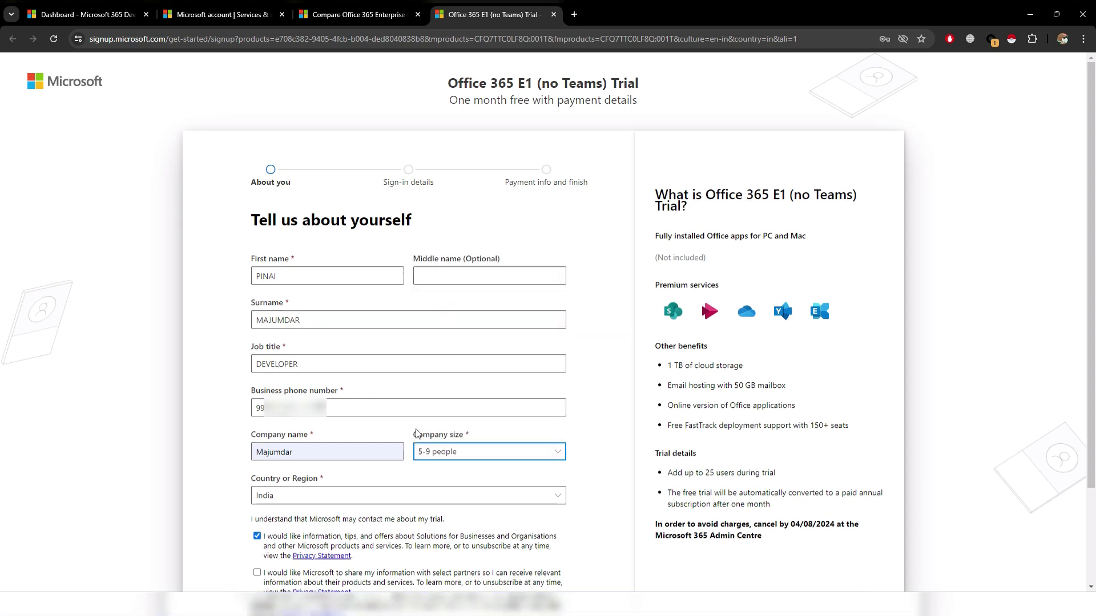
scroll(296, 502, down, 2)
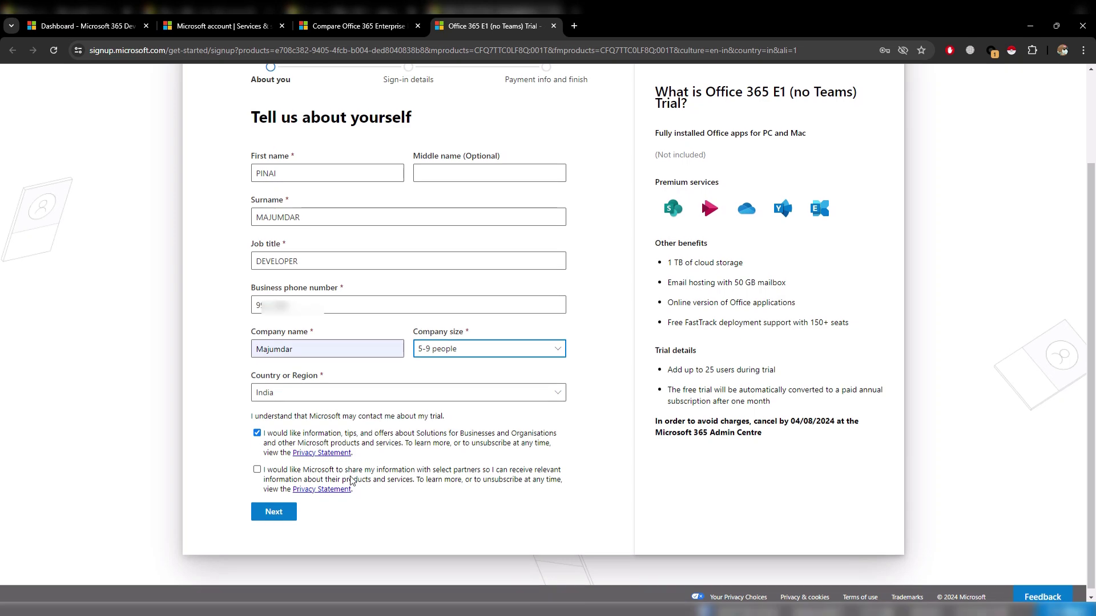
Step: Submit the details and verify the phone with the code received by text message
click(275, 515)
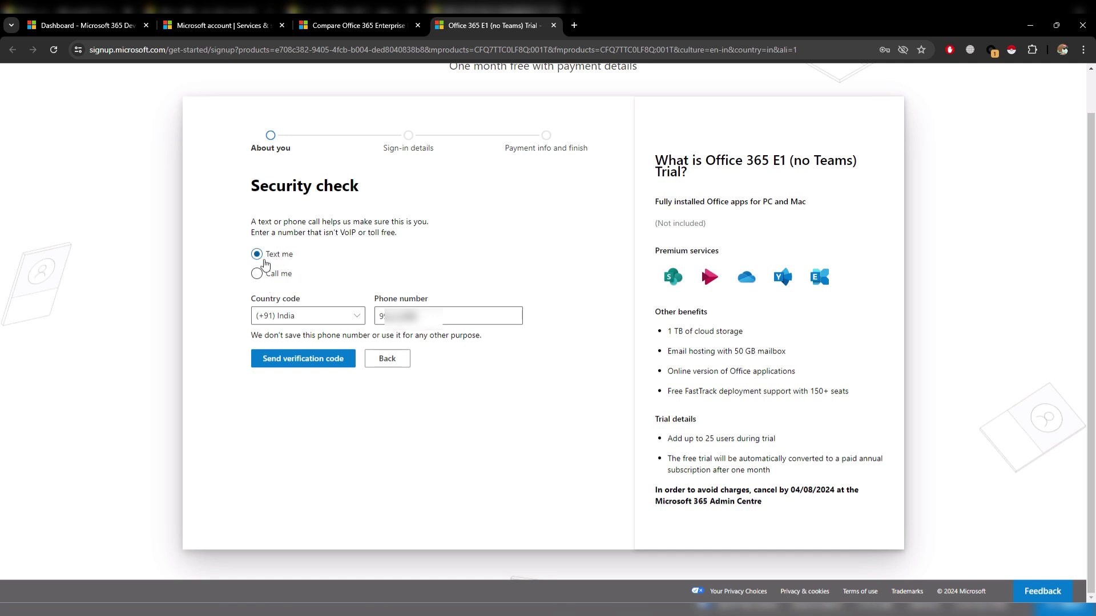
click(314, 358)
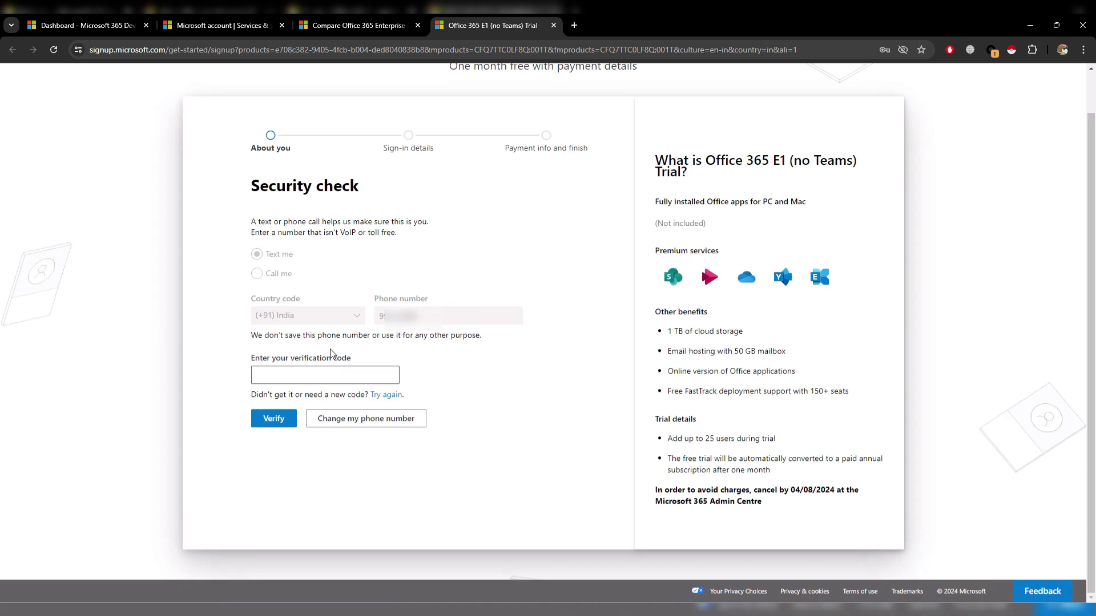
click(299, 374)
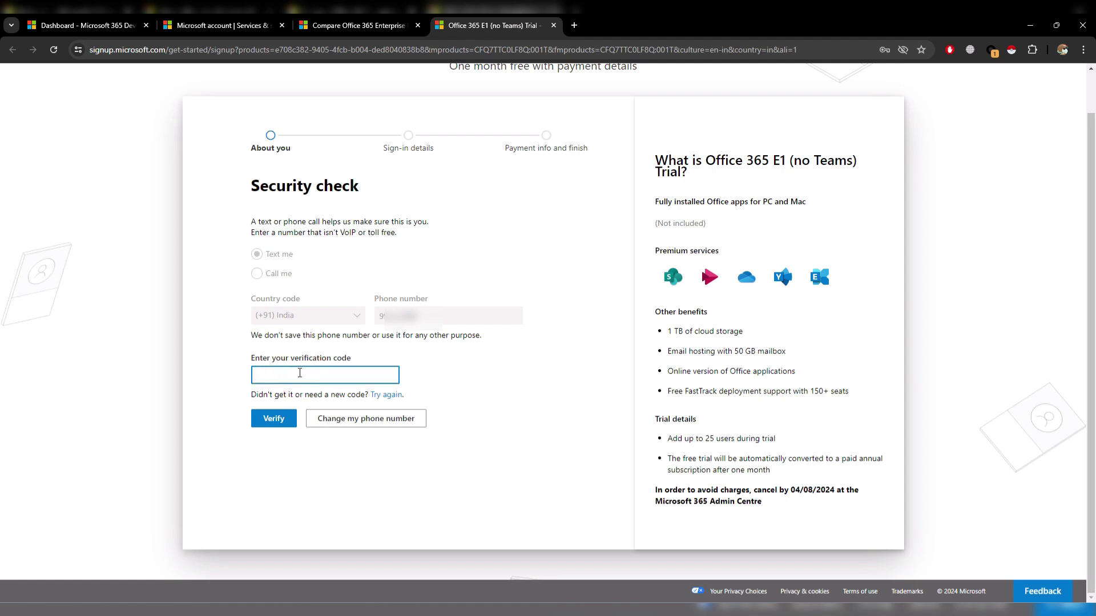
click(274, 422)
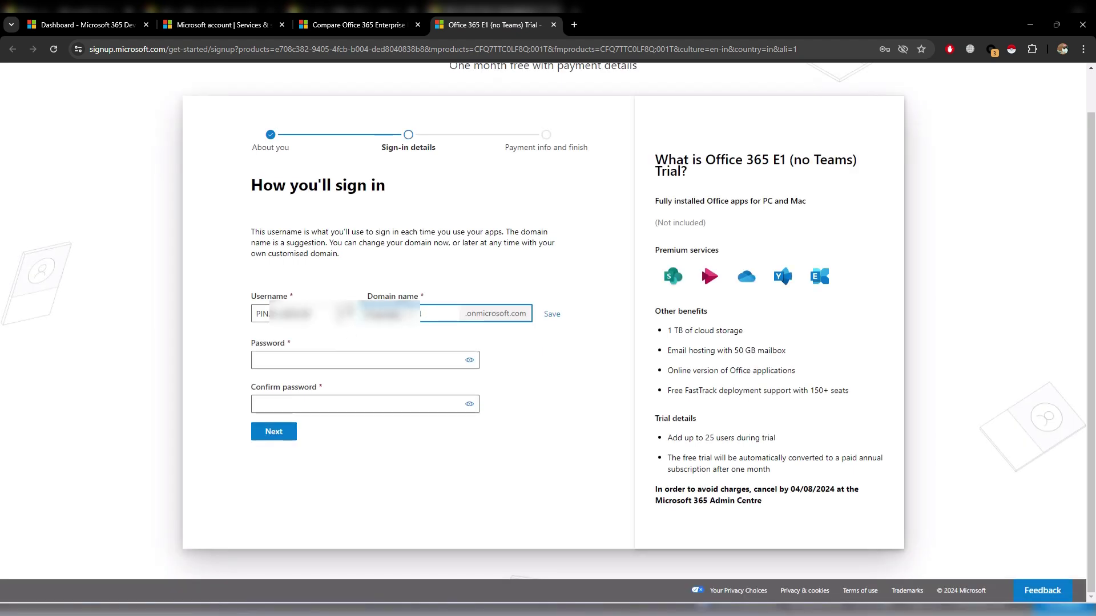
Step: Edit the username, clear the suggested domain, enter and confirm the password, and create the account
key(shift+Tab)
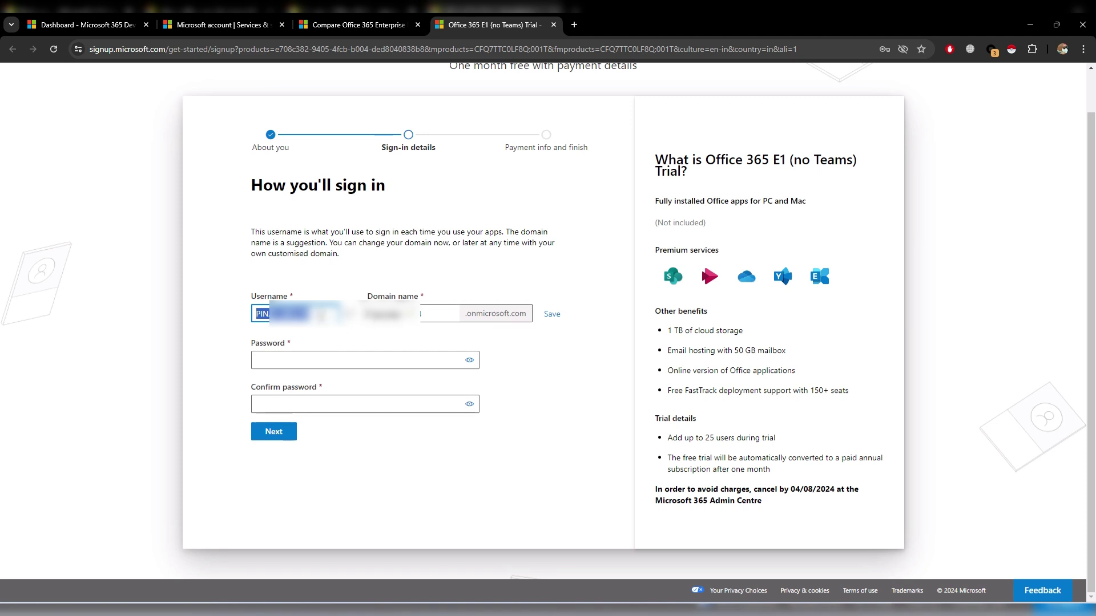
key(Tab)
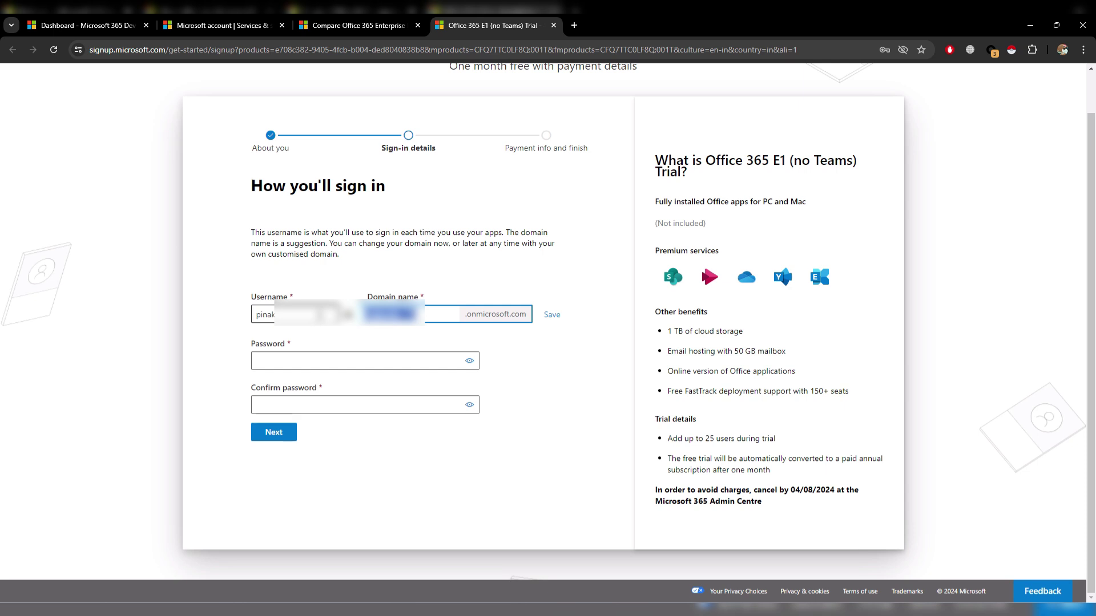
key(BackSpace)
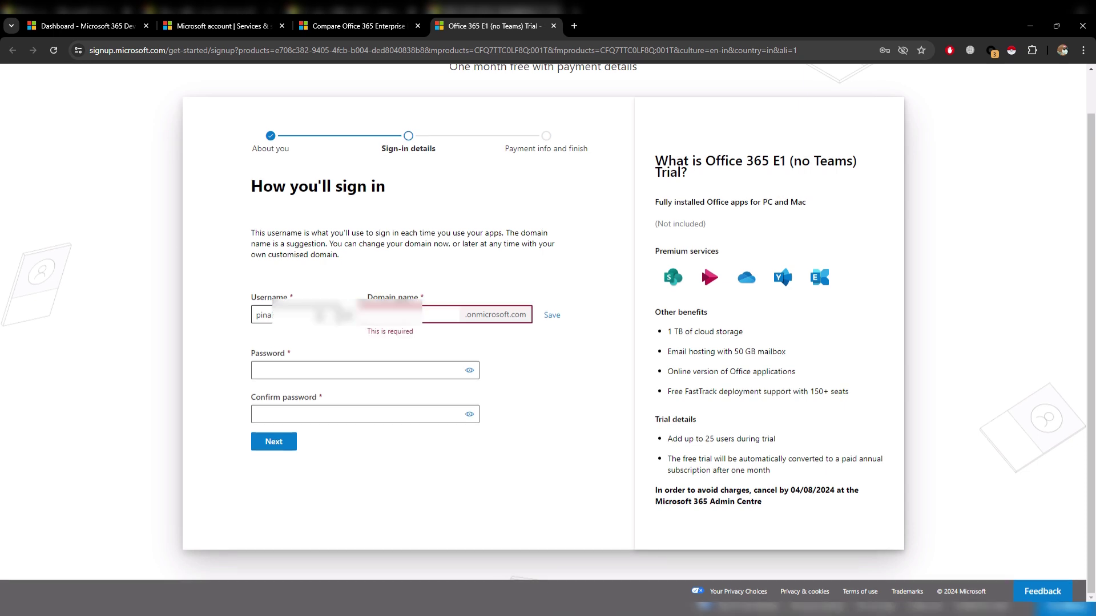
click(412, 359)
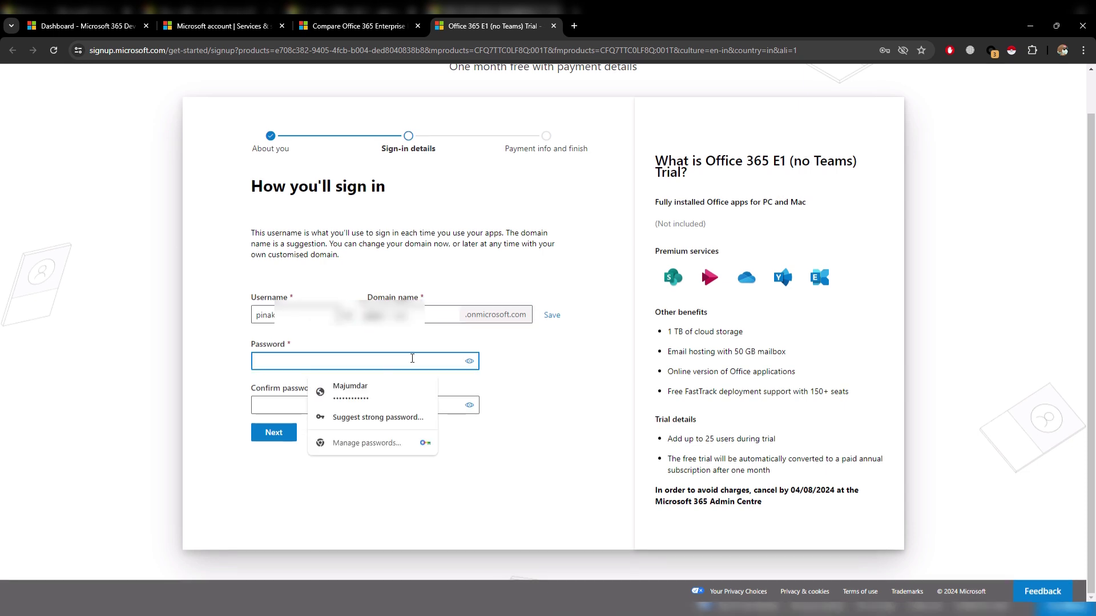
key(ctrl+v)
key(Tab)
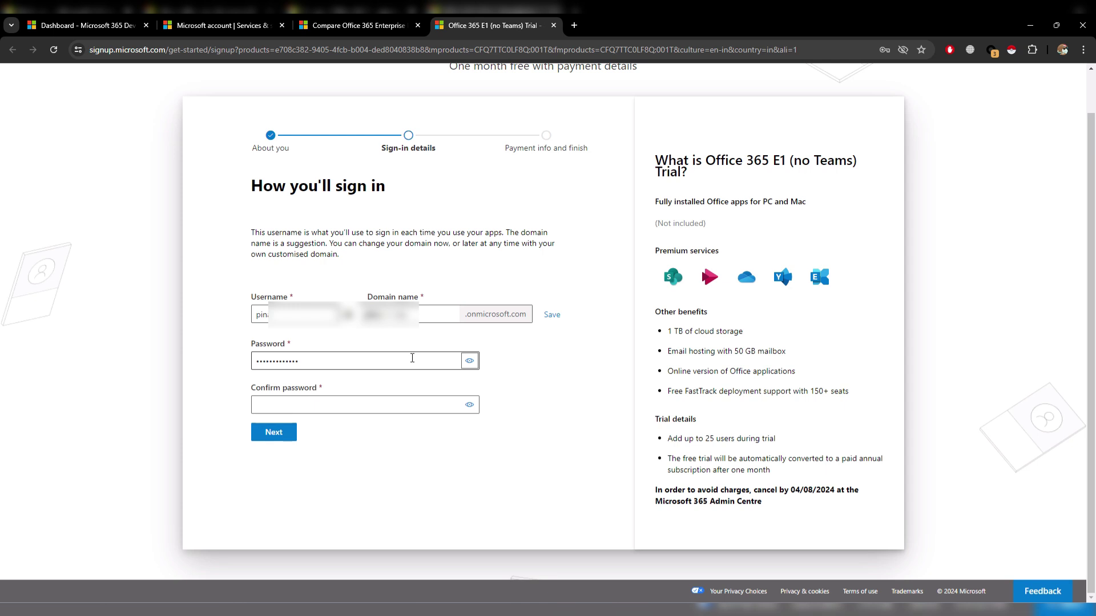
click(364, 406)
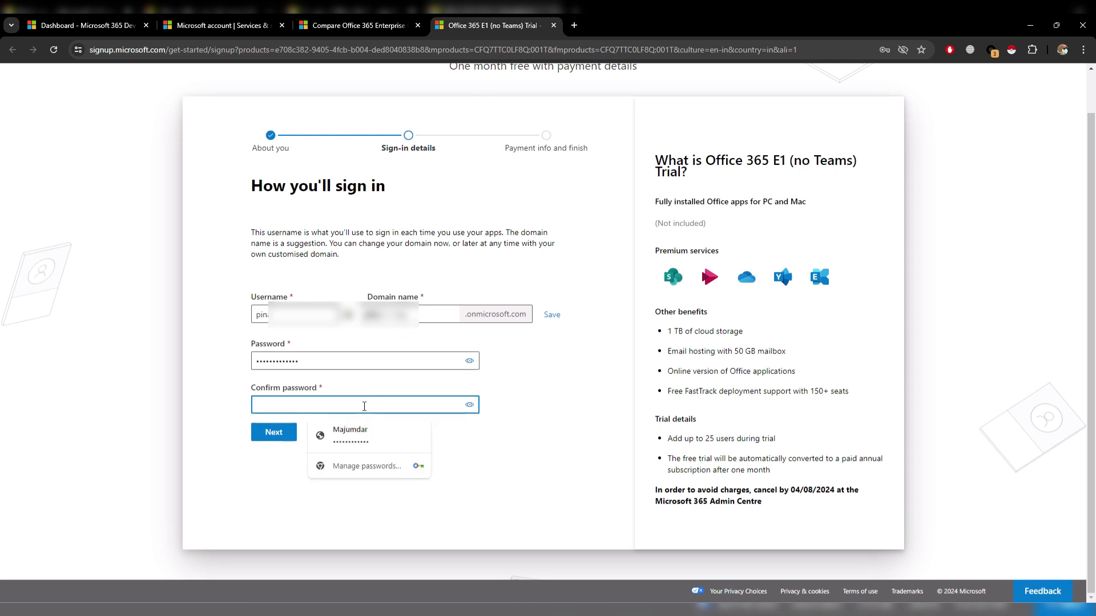
text(••••••)
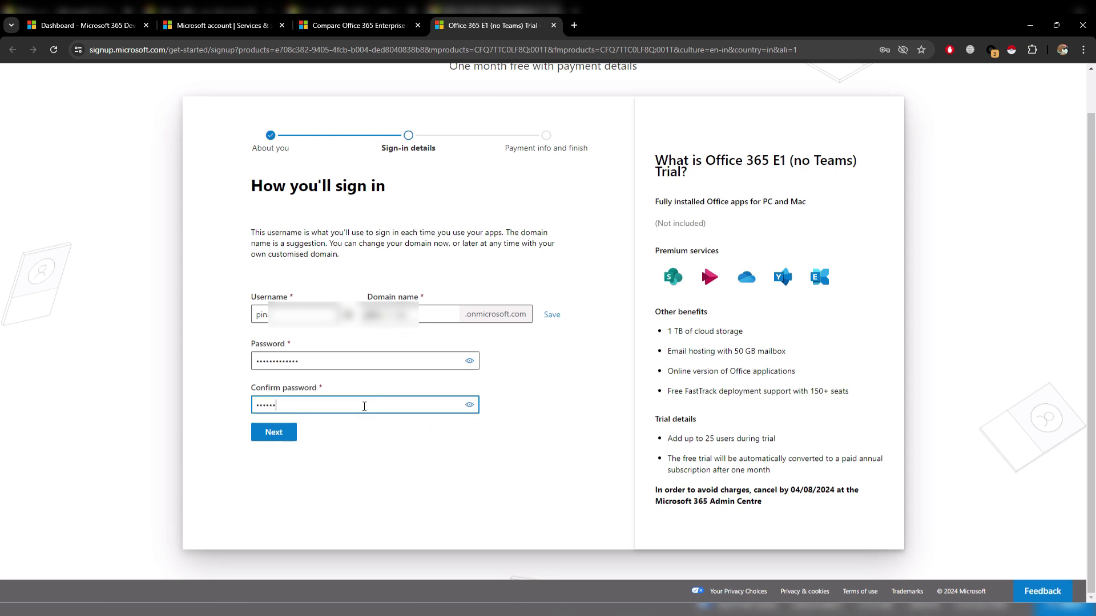
text(•••••••)
click(274, 435)
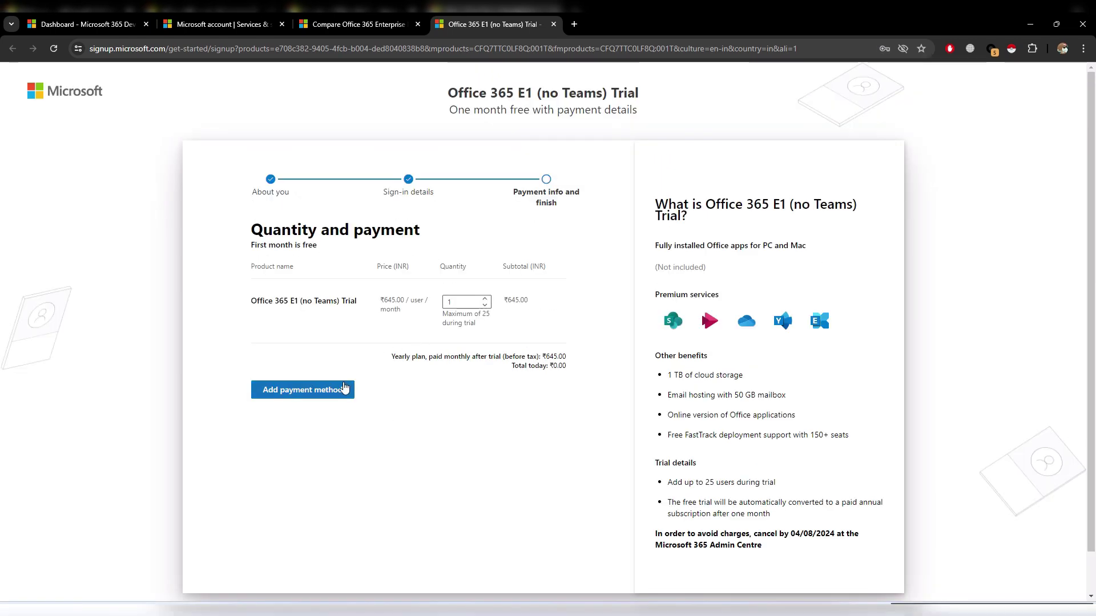
Step: Look through the Add payment method card form, then cancel without adding a card
click(309, 394)
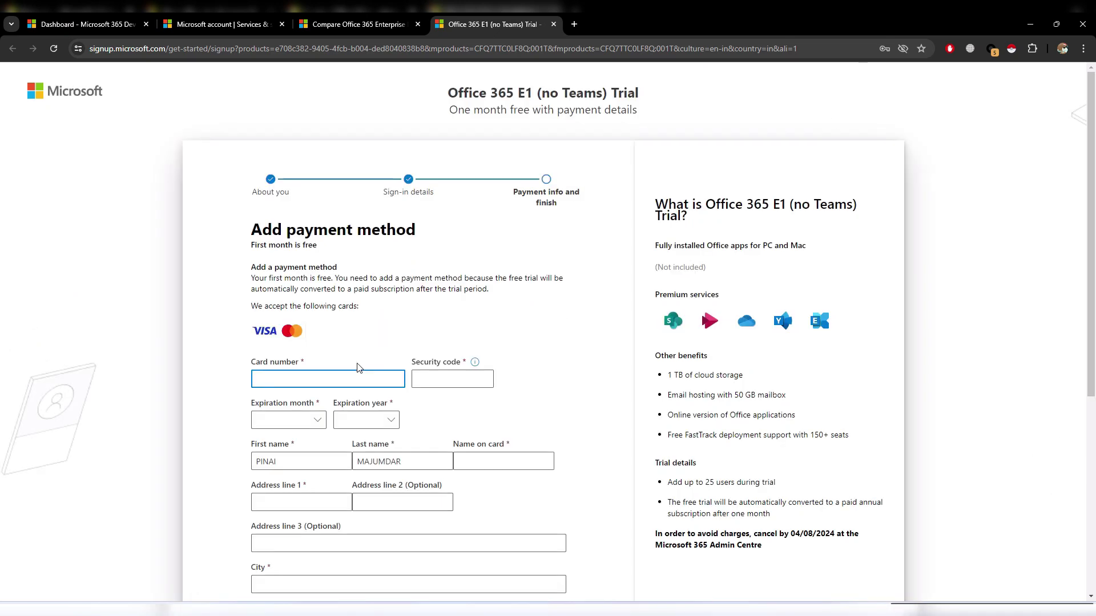
scroll(560, 428, down, 5)
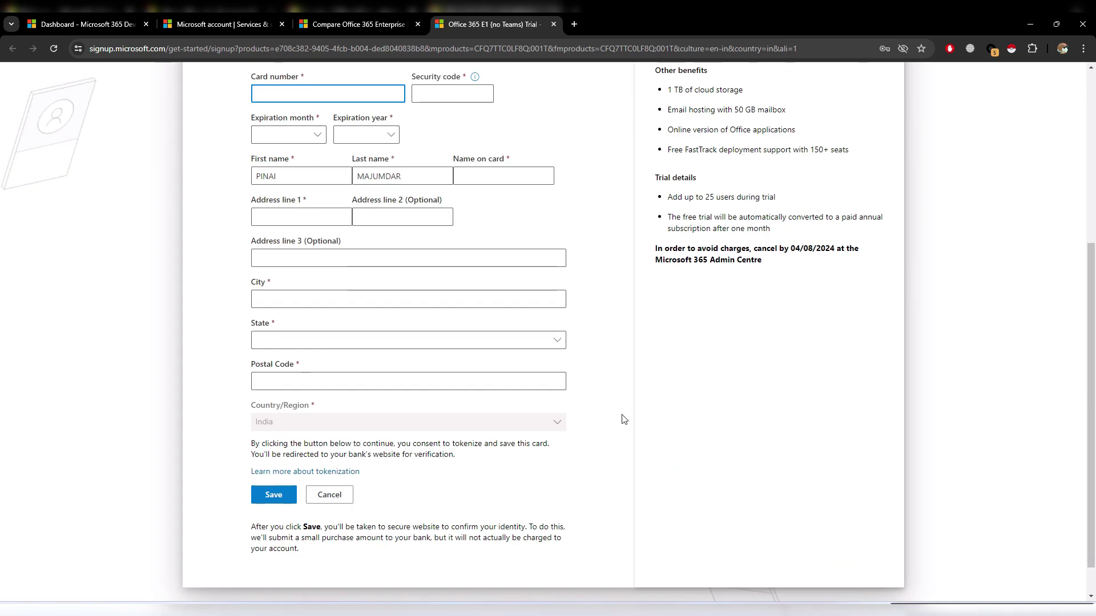
scroll(623, 419, up, 3)
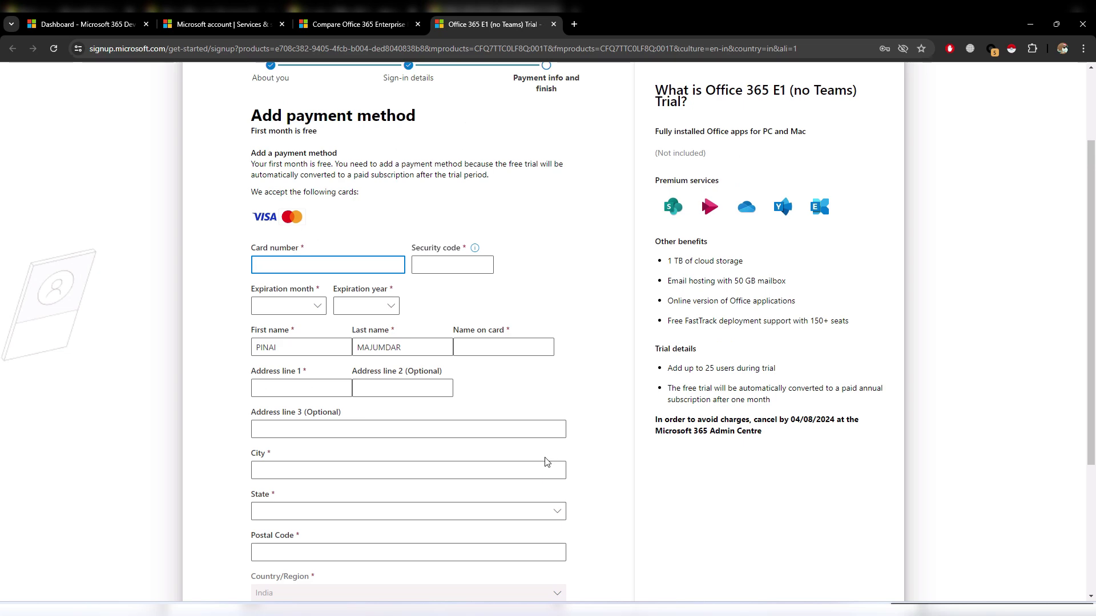
scroll(545, 462, down, 3)
click(327, 520)
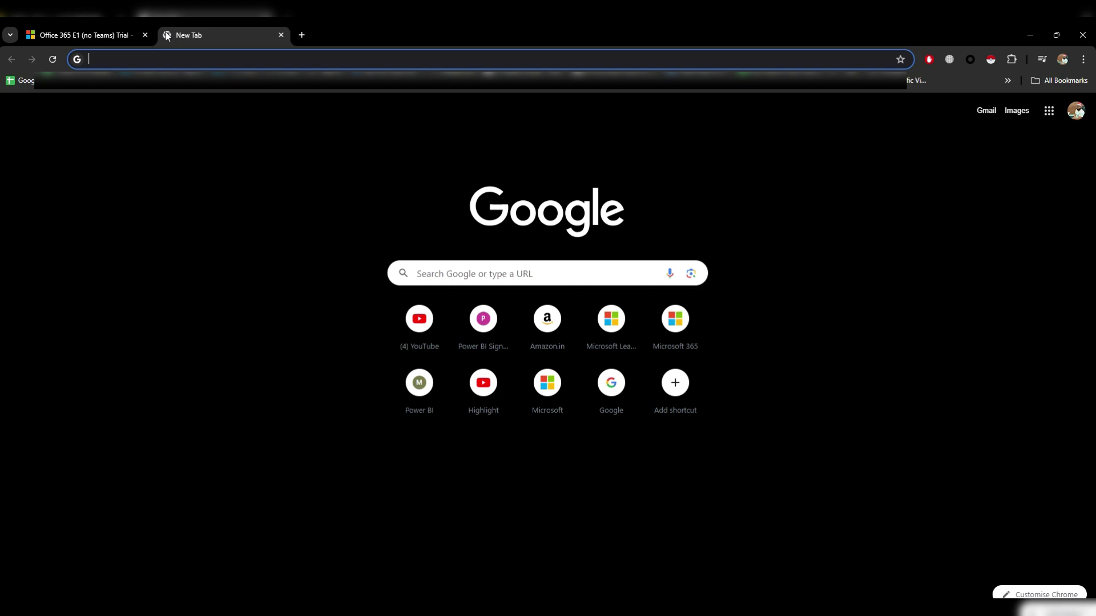
Step: Go to app.powerbi.com in the new tab via the address-bar autocomplete
text(app)
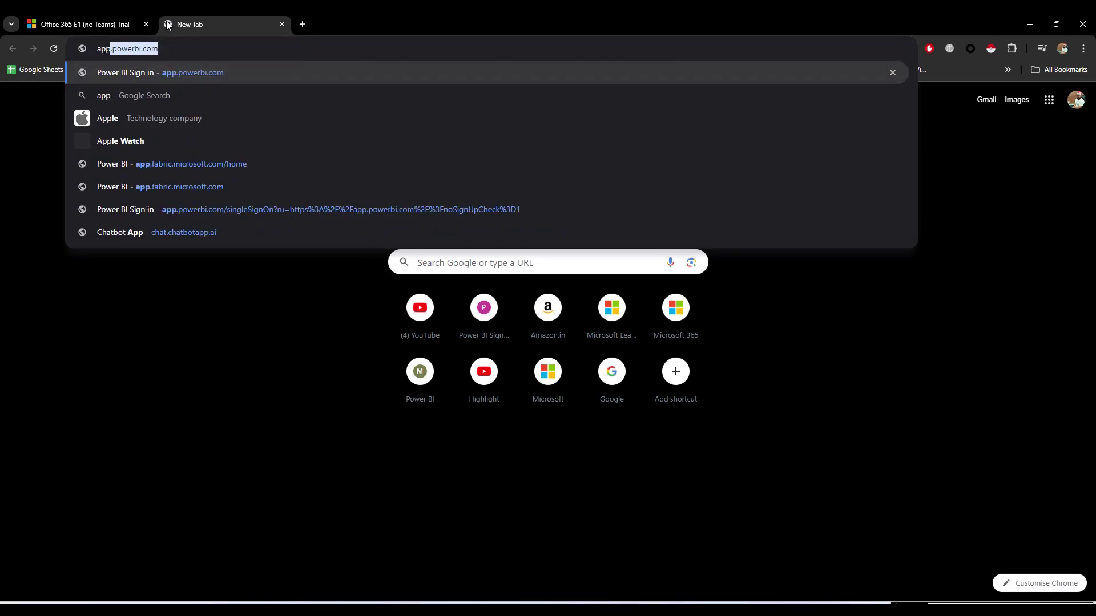
key(Return)
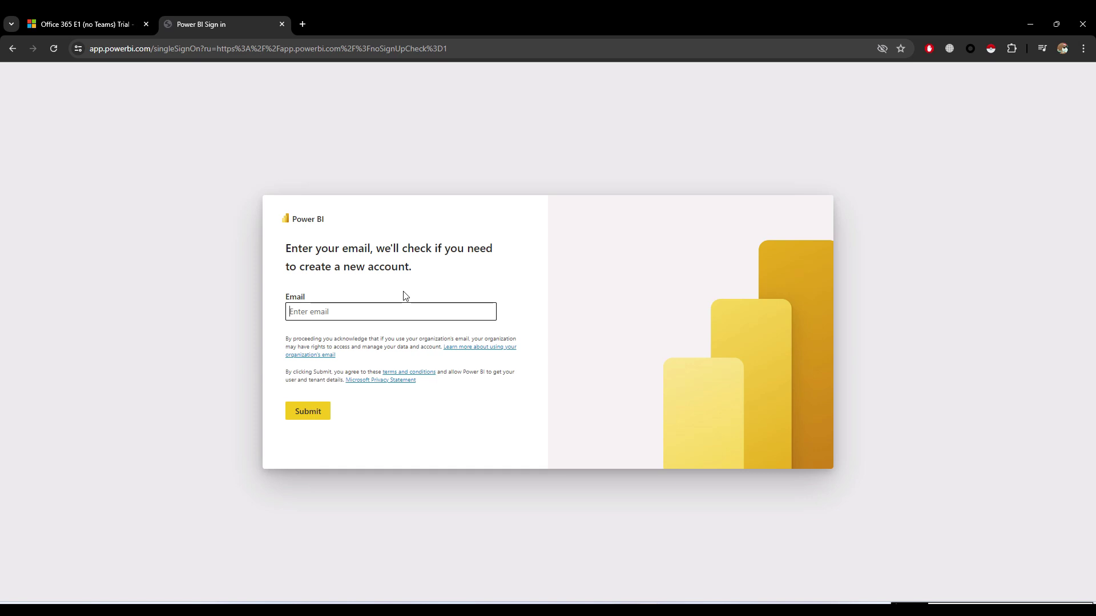
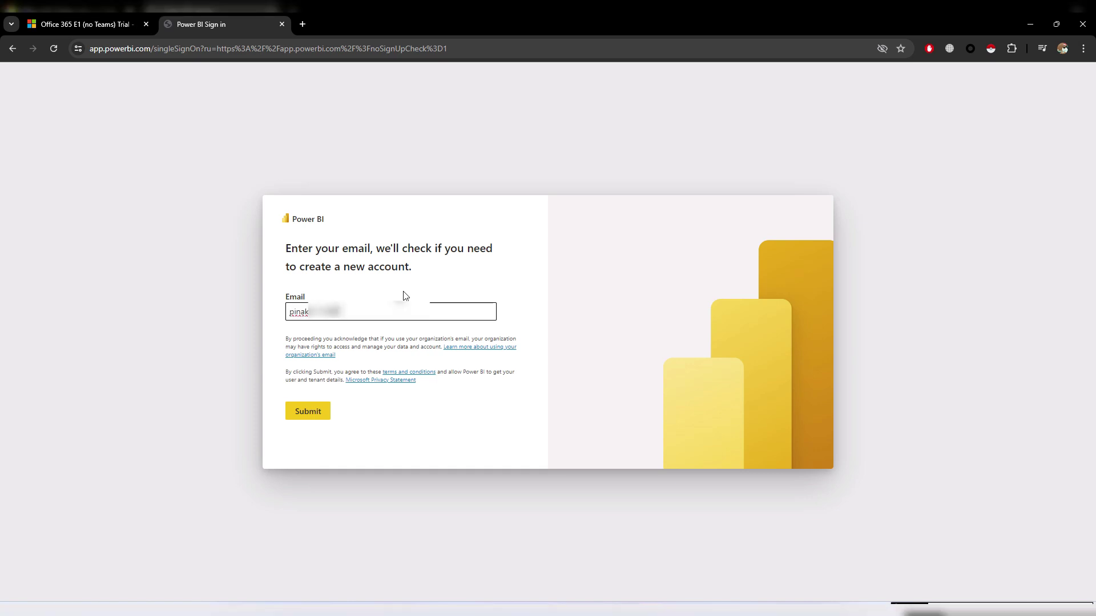
Step: Submit the new tenant's onmicrosoft.com email on the Power BI sign-in page
click(311, 412)
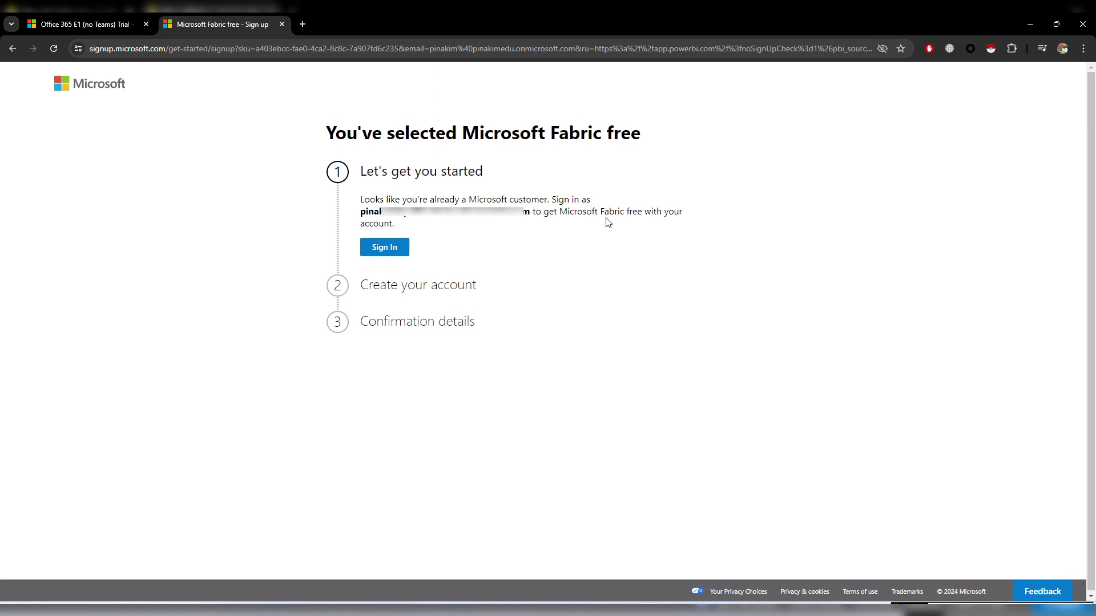
Step: Sign in with the account password, save it in the browser, and stay signed in permanently
click(395, 253)
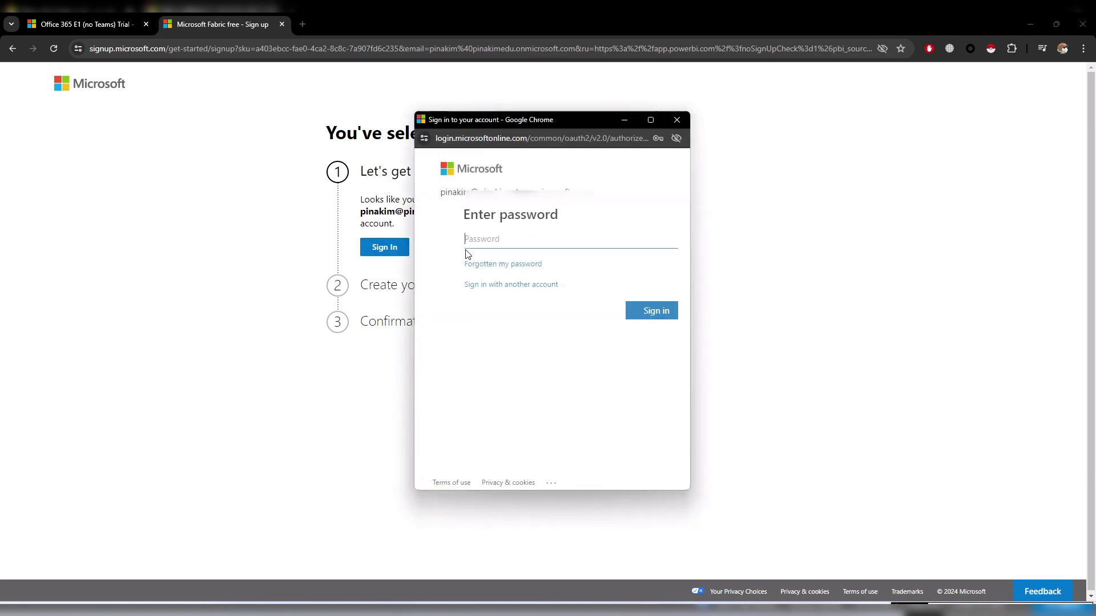
click(480, 235)
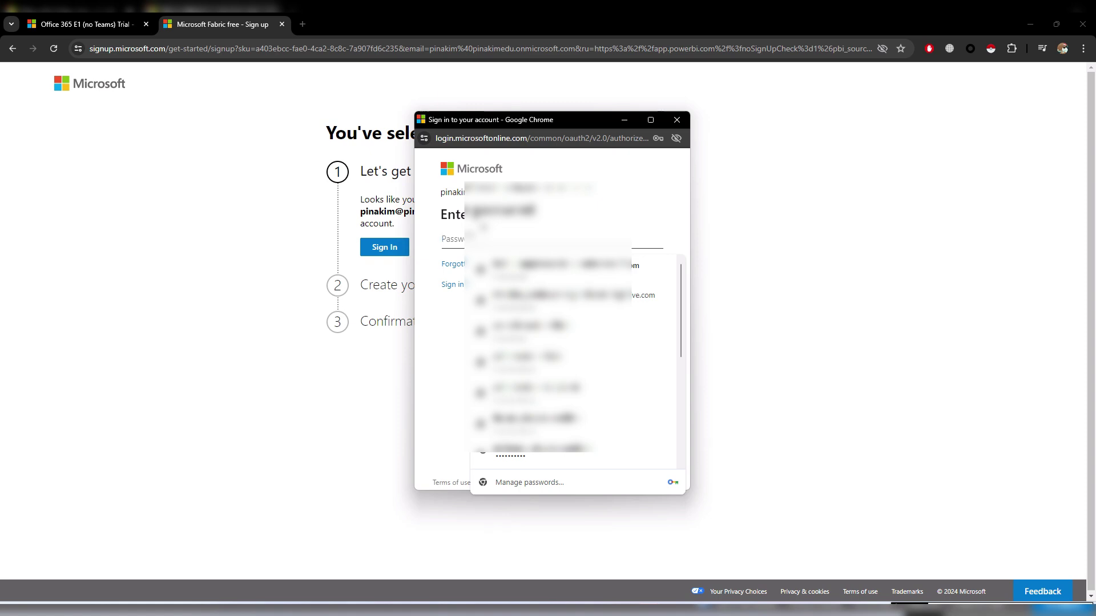
text(••••)
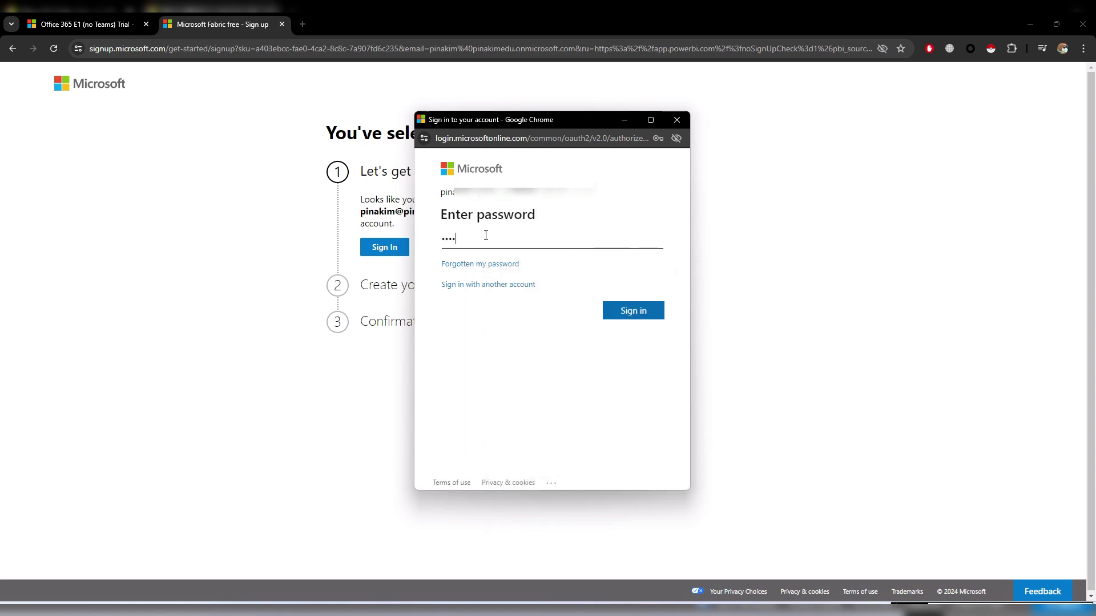
text(•••••••)
click(637, 322)
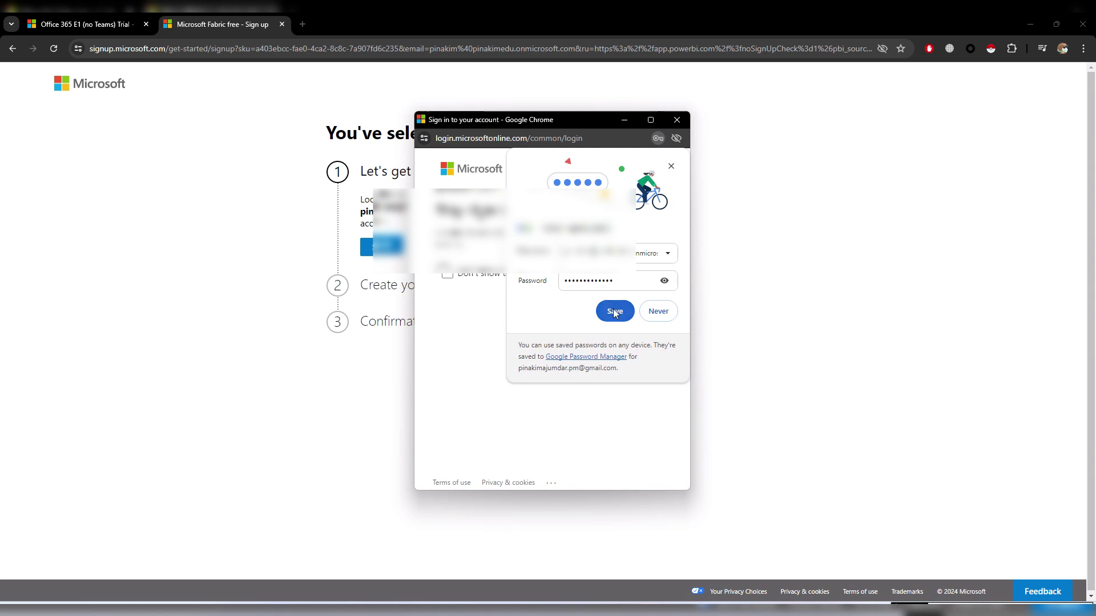
click(616, 315)
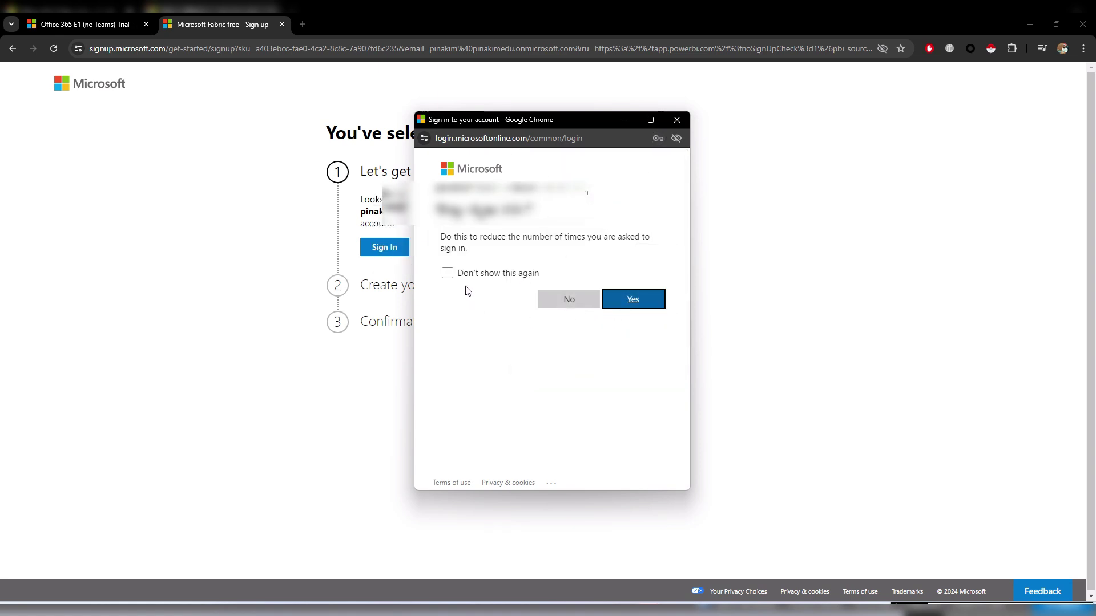
click(448, 274)
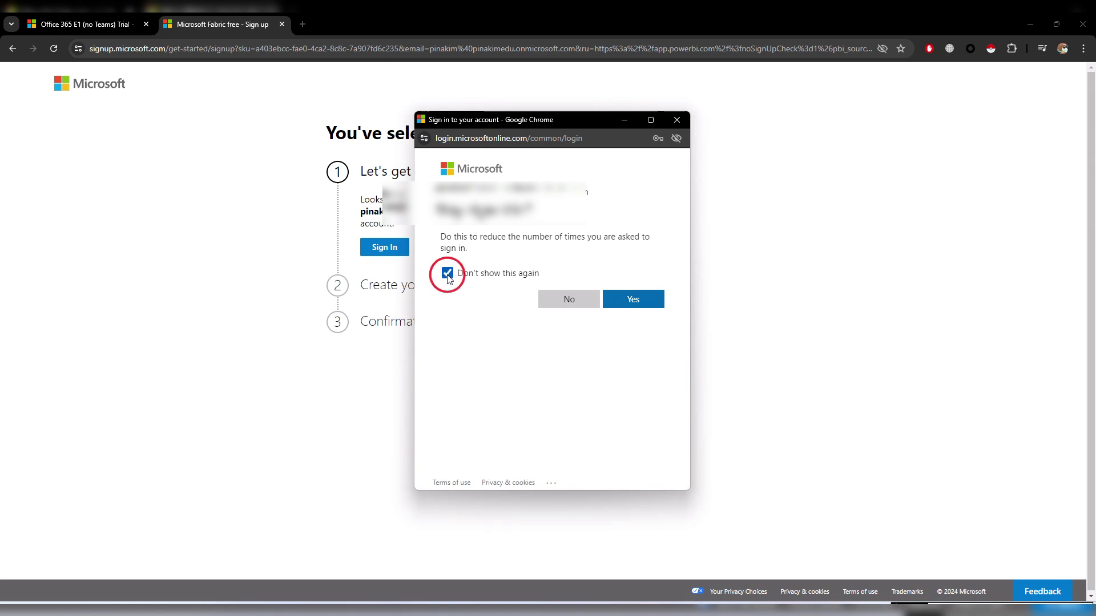
click(614, 311)
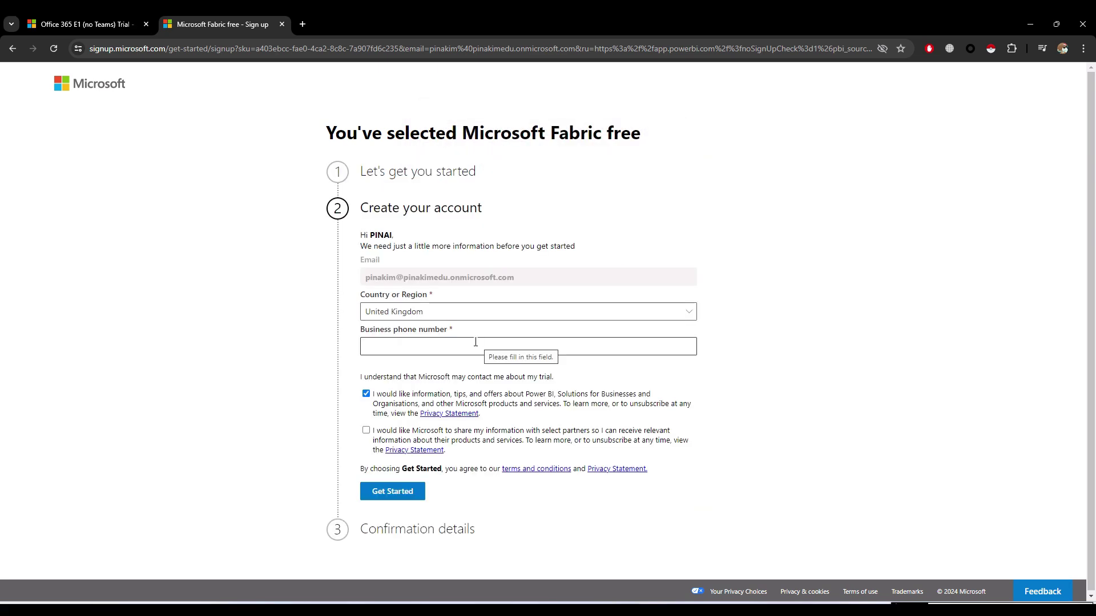
Step: Choose India, enter the business phone number, and finish the Fabric signup into Power BI
click(438, 315)
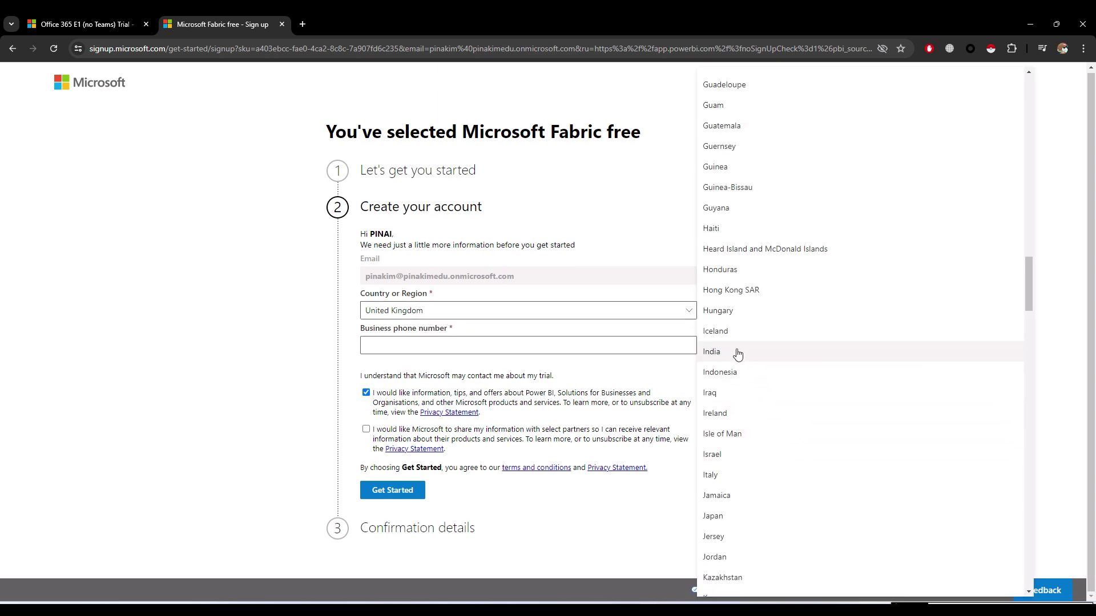
click(736, 352)
click(473, 348)
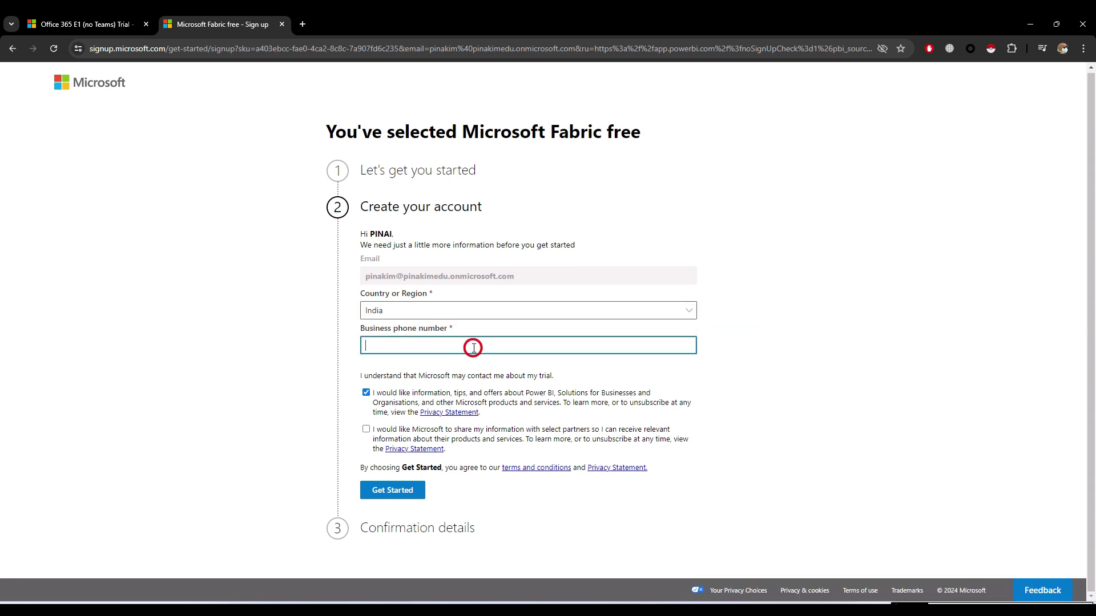
text(99)
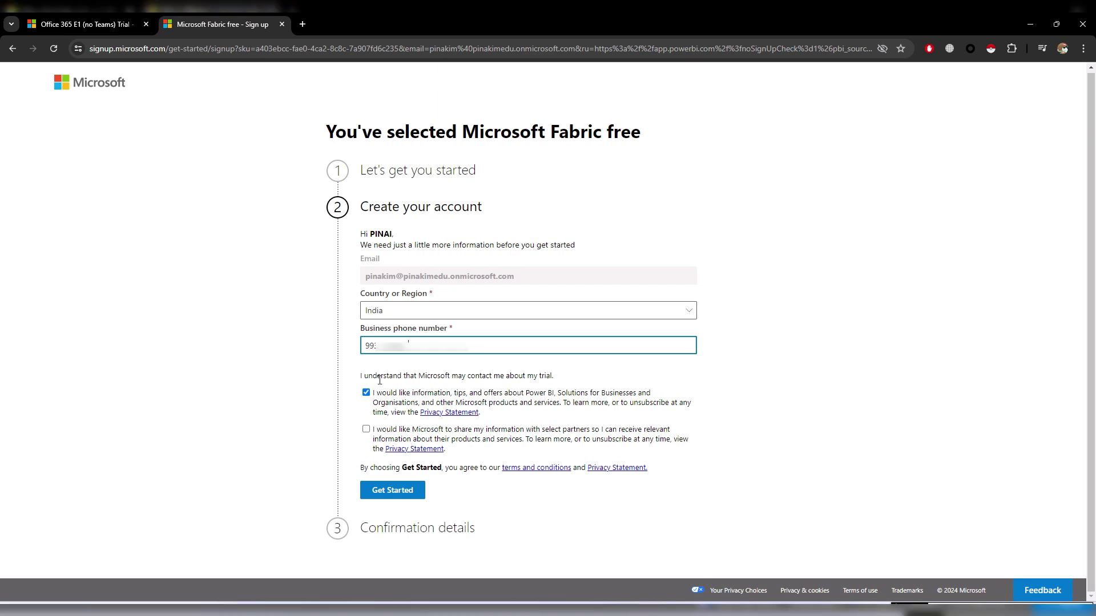
click(385, 491)
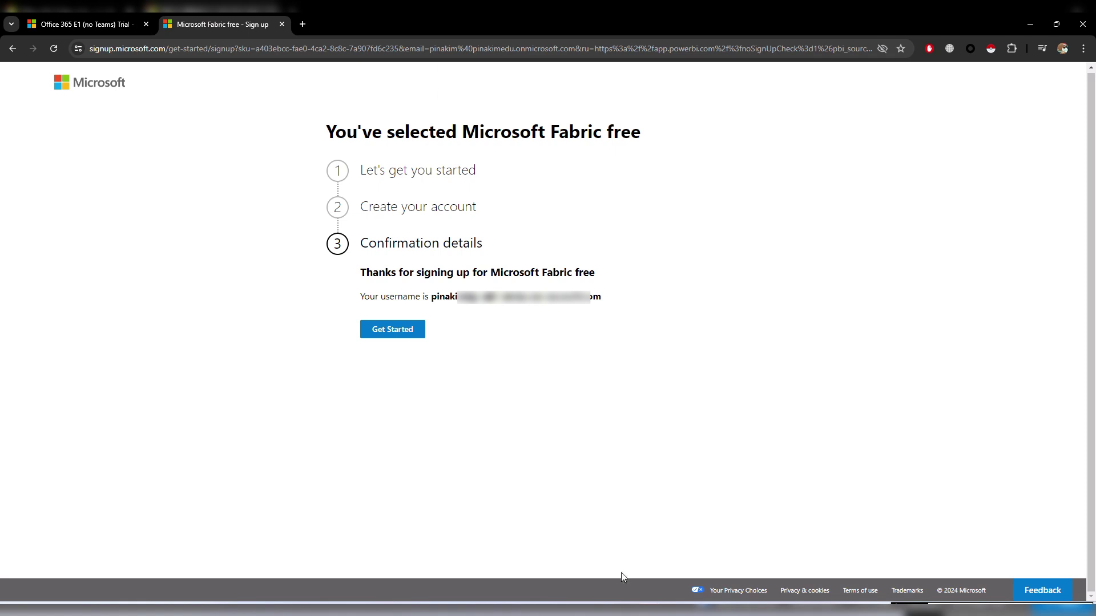
click(398, 331)
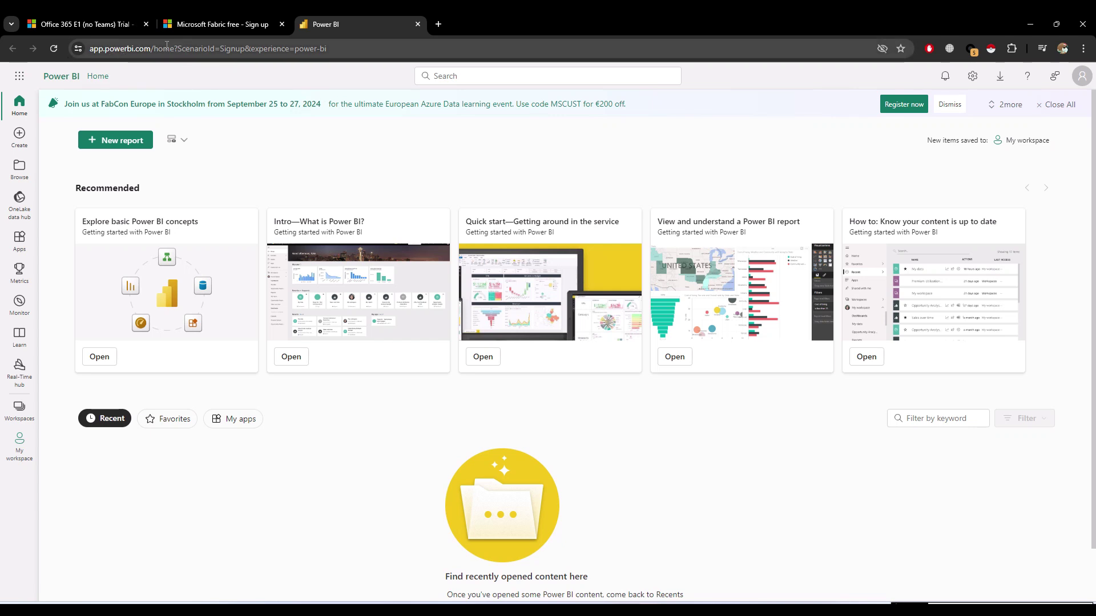
Step: Open the account avatar's Profile panel to check the Free account license
click(1084, 78)
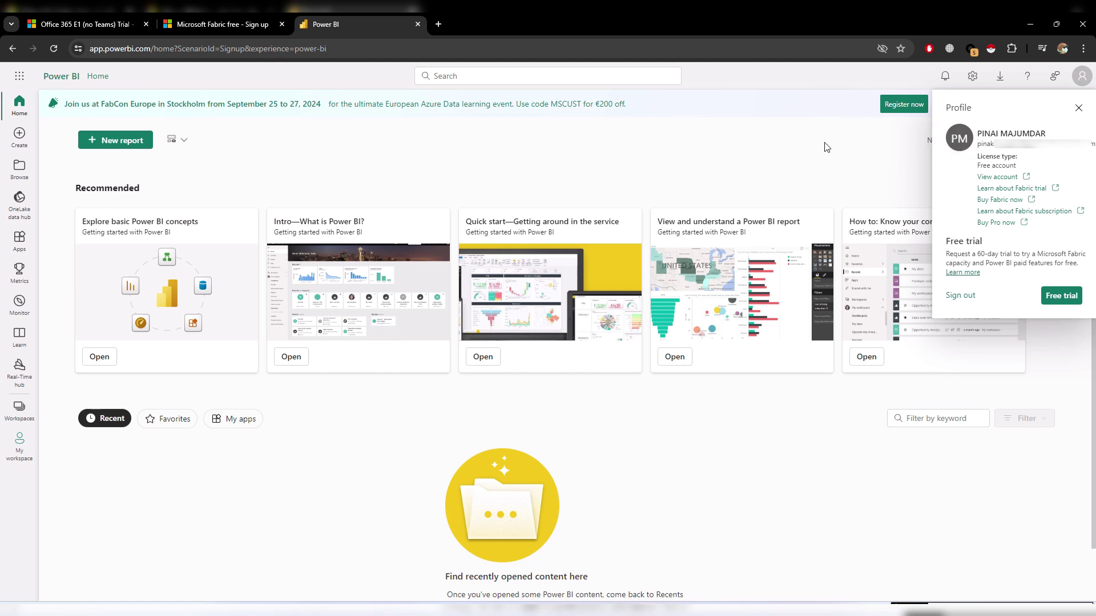
Step: Launch Power BI Desktop from Start search and bring up its email sign-in box
key(super)
text(powe)
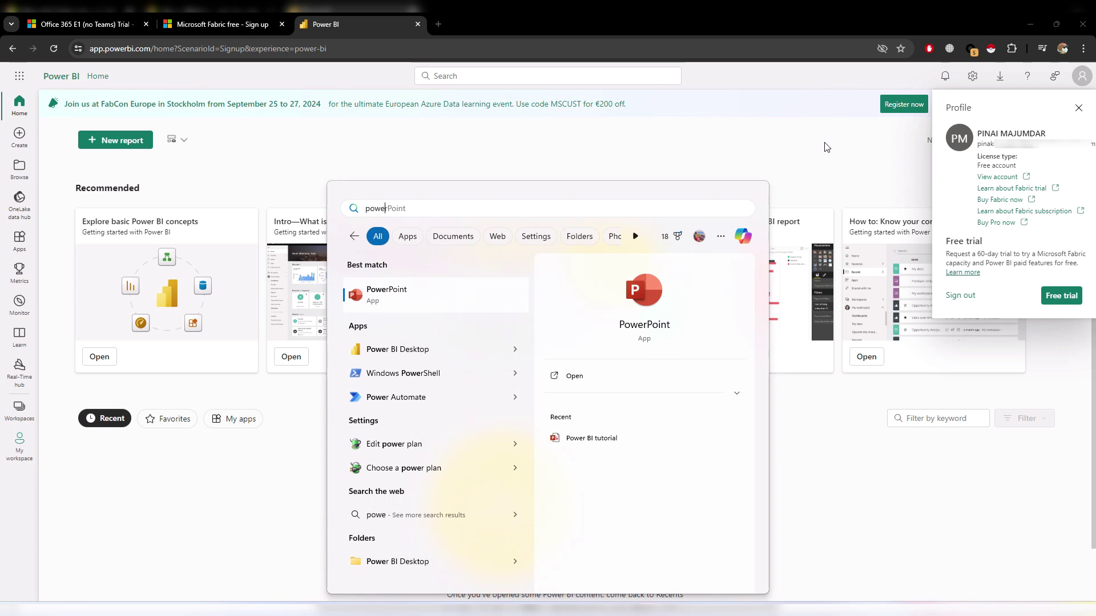
key(Down)
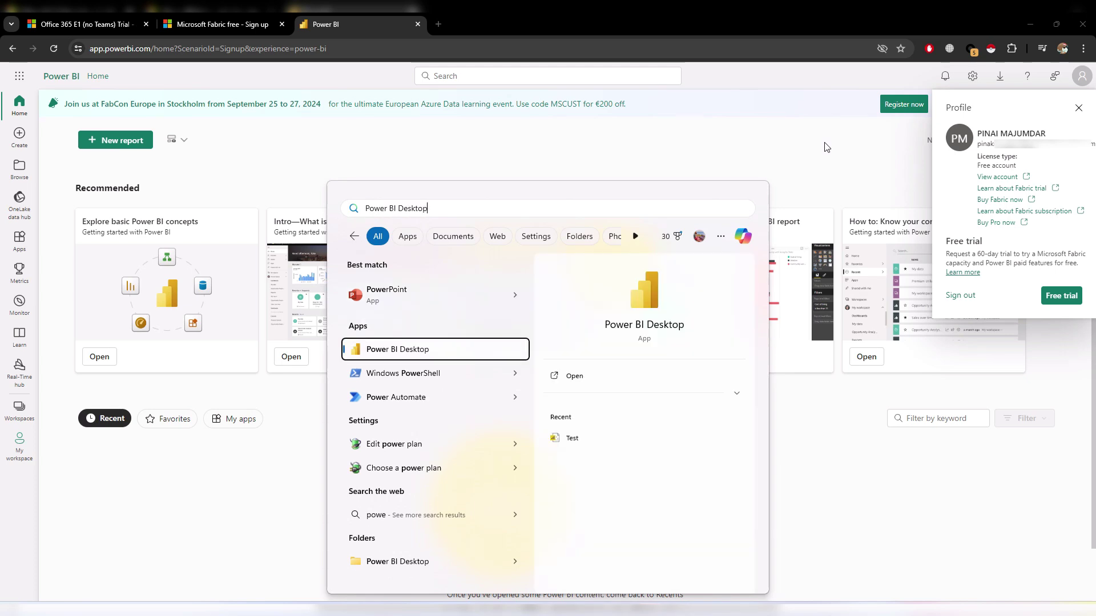
key(Return)
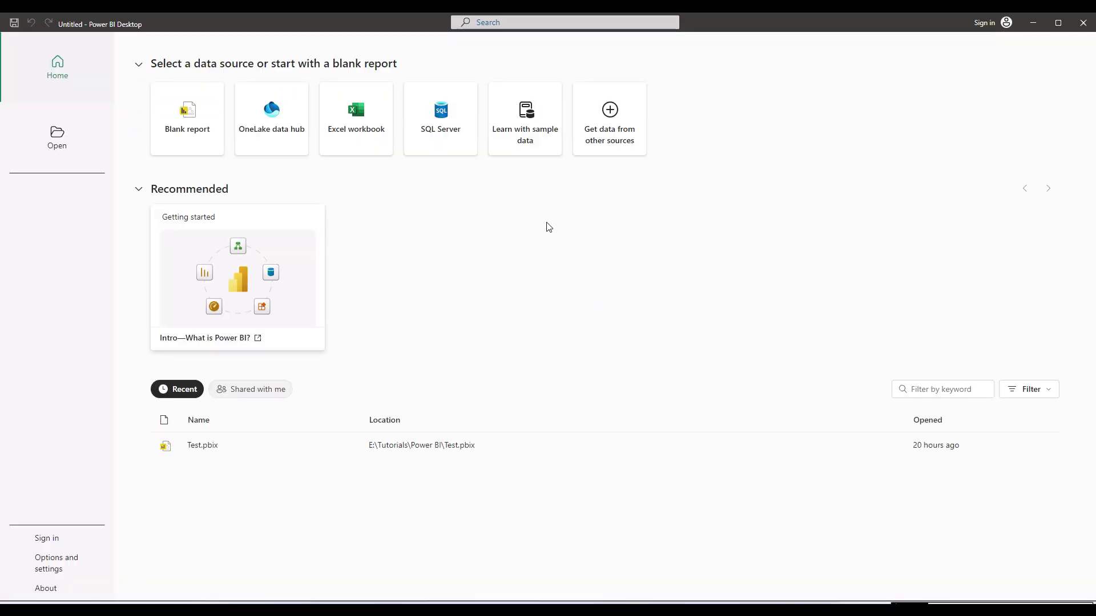
click(987, 23)
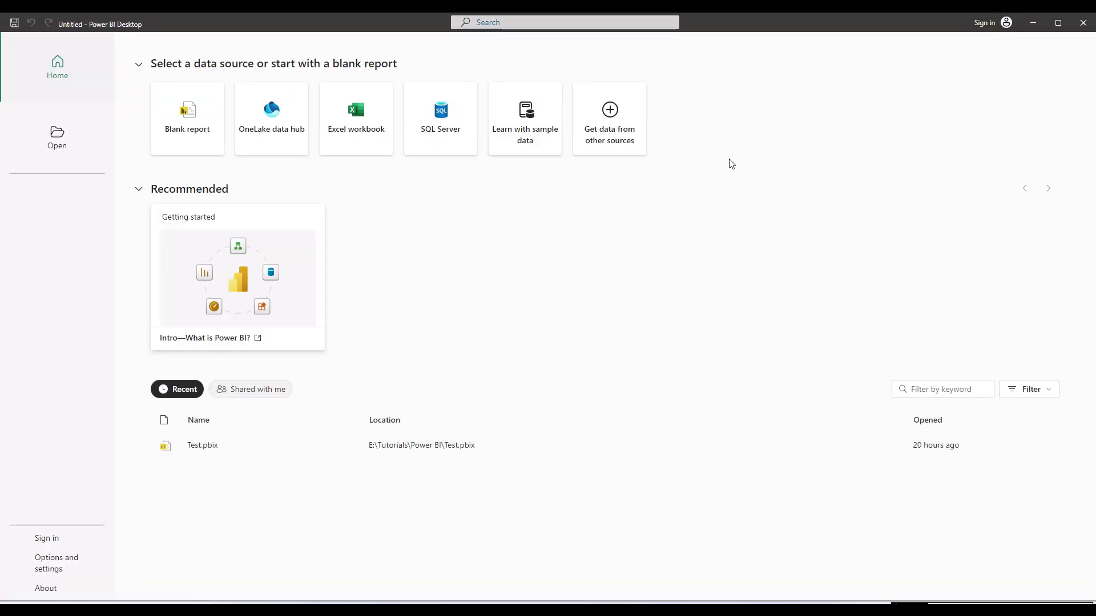
right_click(478, 341)
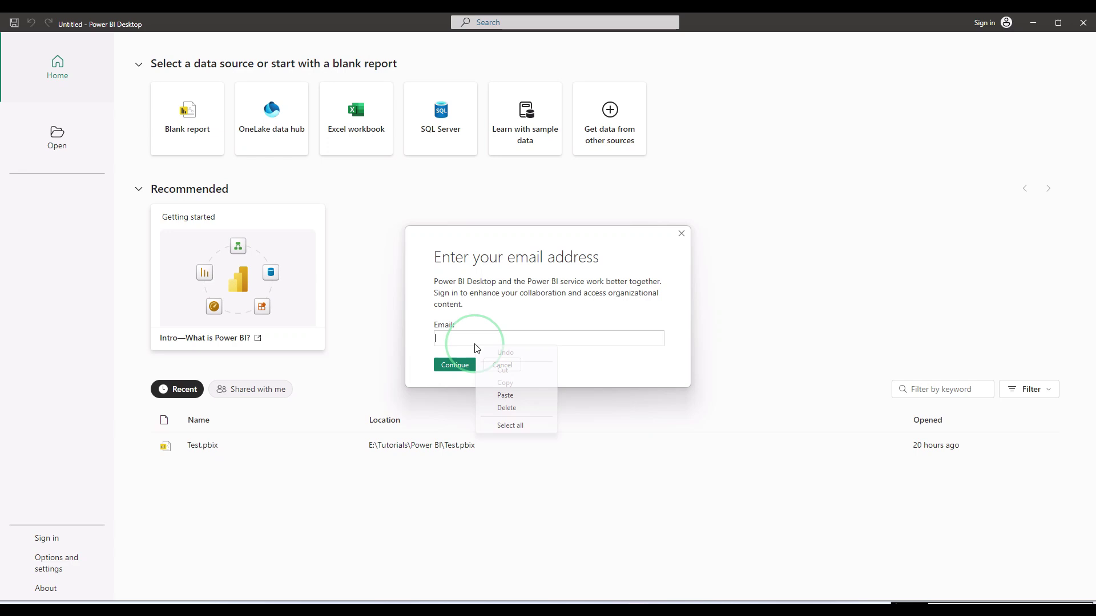
Step: Paste the new tenant account email into the Power BI Desktop sign-in and Microsoft sign-in windows
click(516, 402)
click(454, 364)
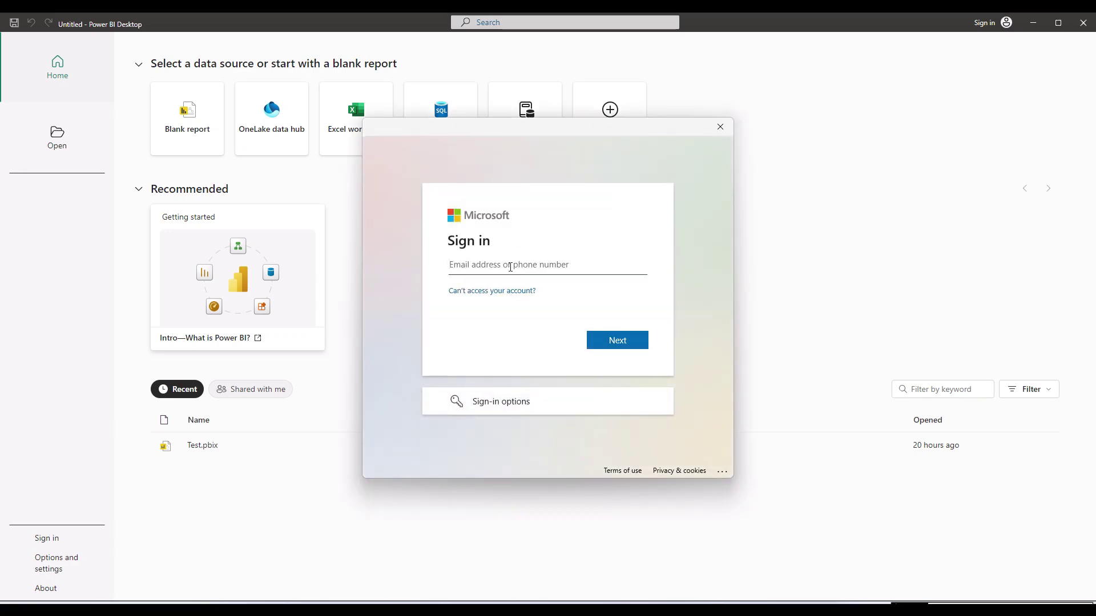
click(511, 266)
key(ctrl+v)
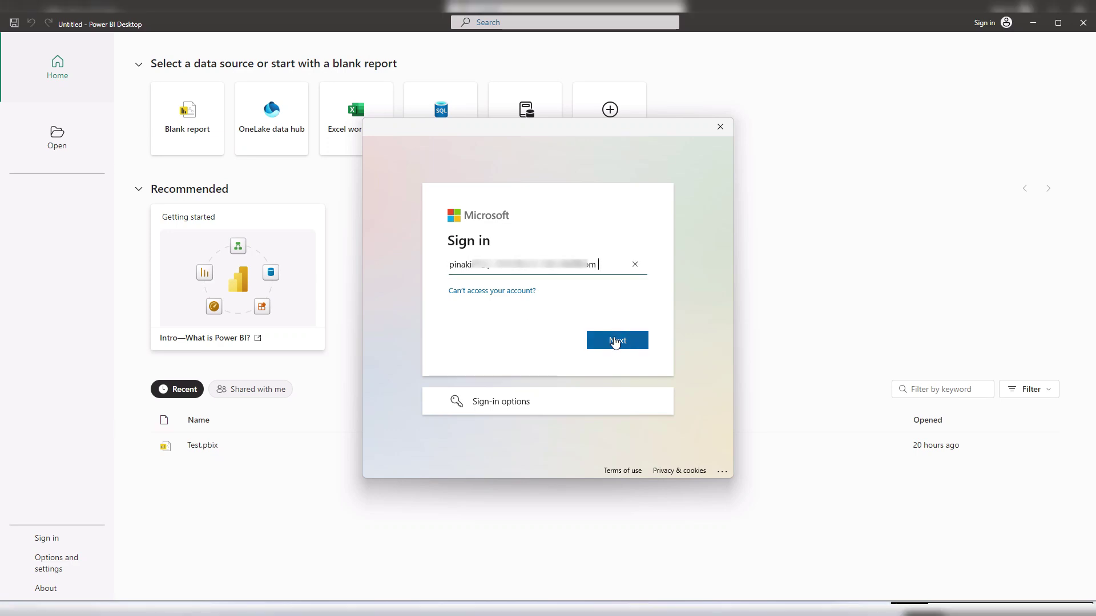
click(615, 339)
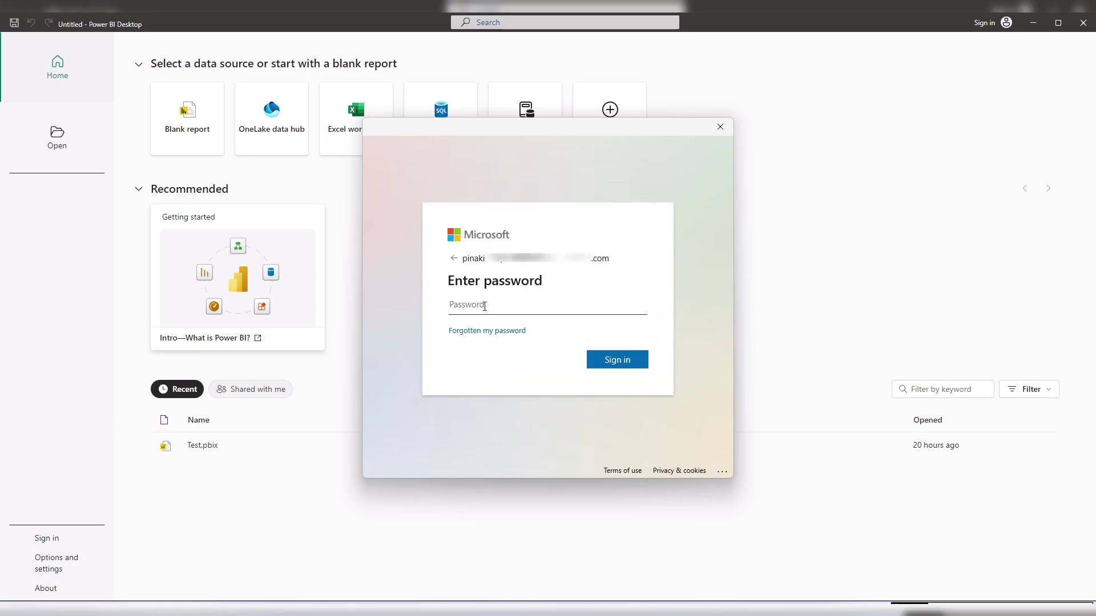
Step: Enter the account password, sign in, confirm staying signed in, and finish with Done
click(484, 307)
text(•••••••••••••)
click(626, 358)
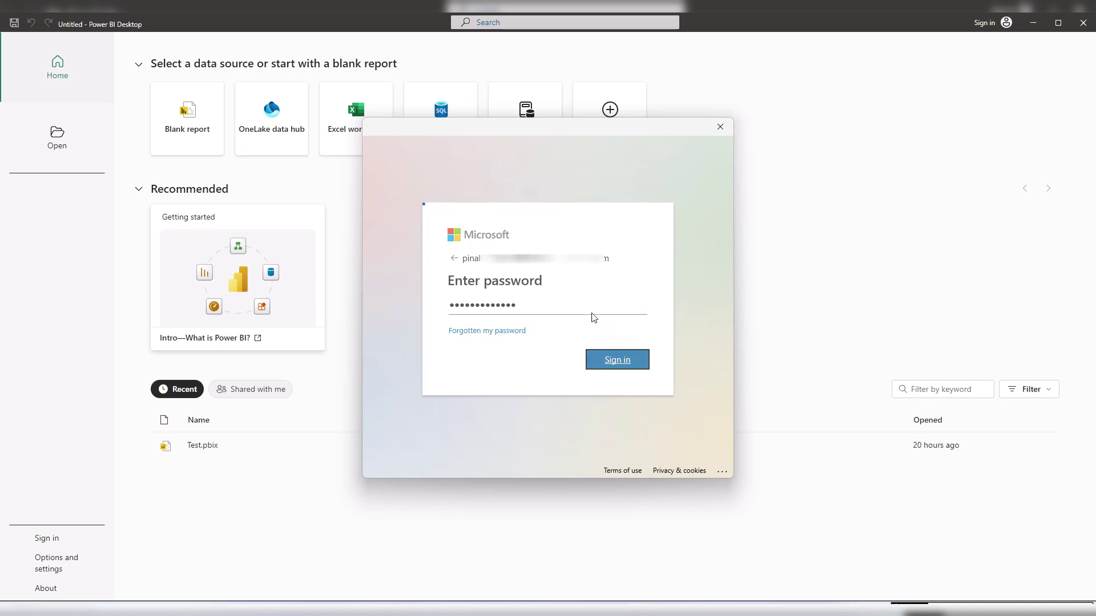
click(679, 449)
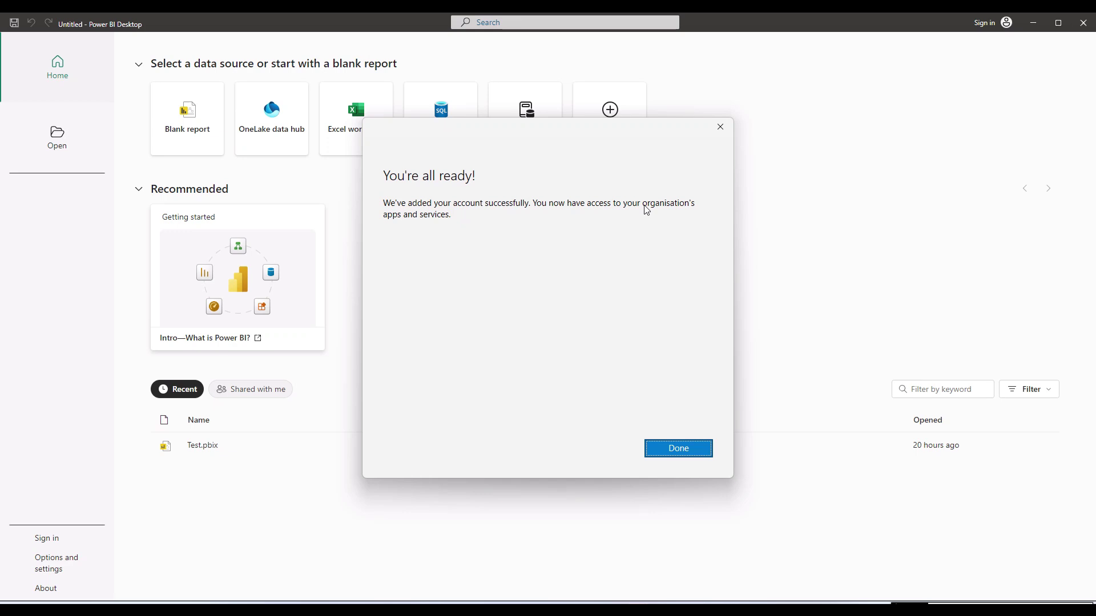
click(688, 451)
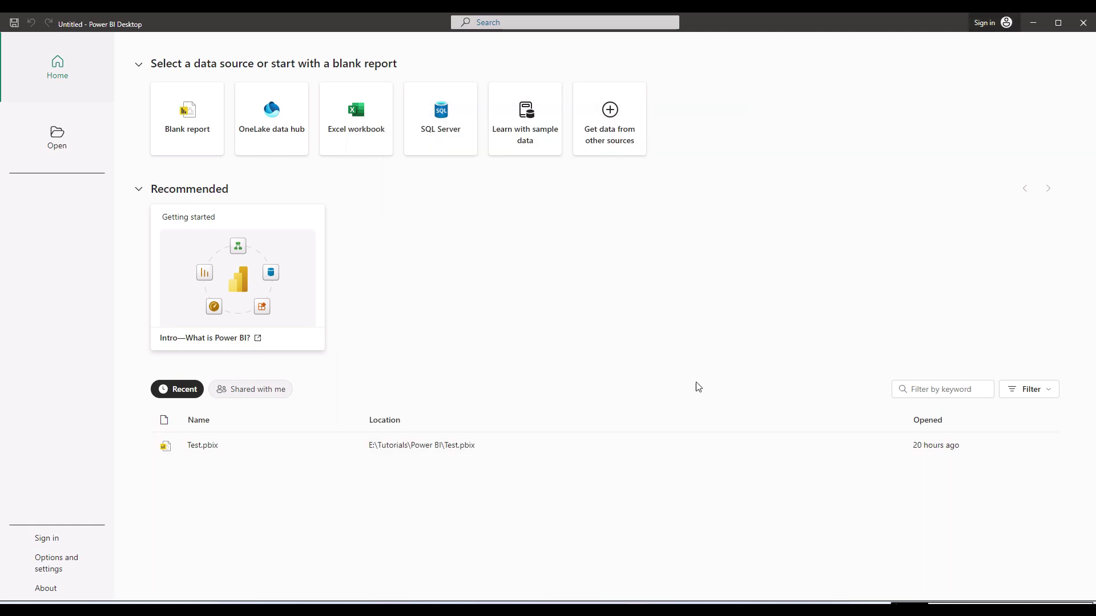